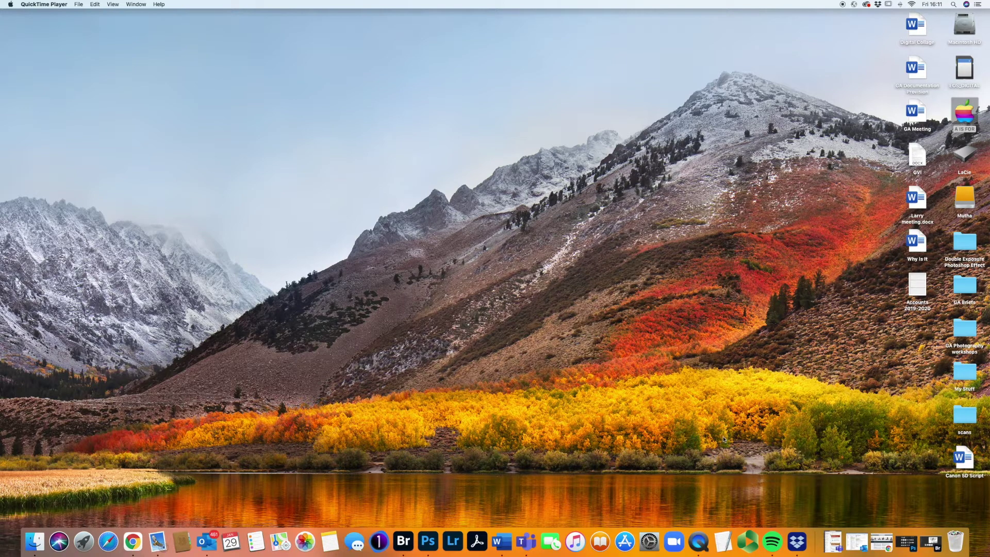
Step: Switch to Adobe Bridge and open cricket.jpeg from the Select and Mask folder in Photoshop
click(931, 543)
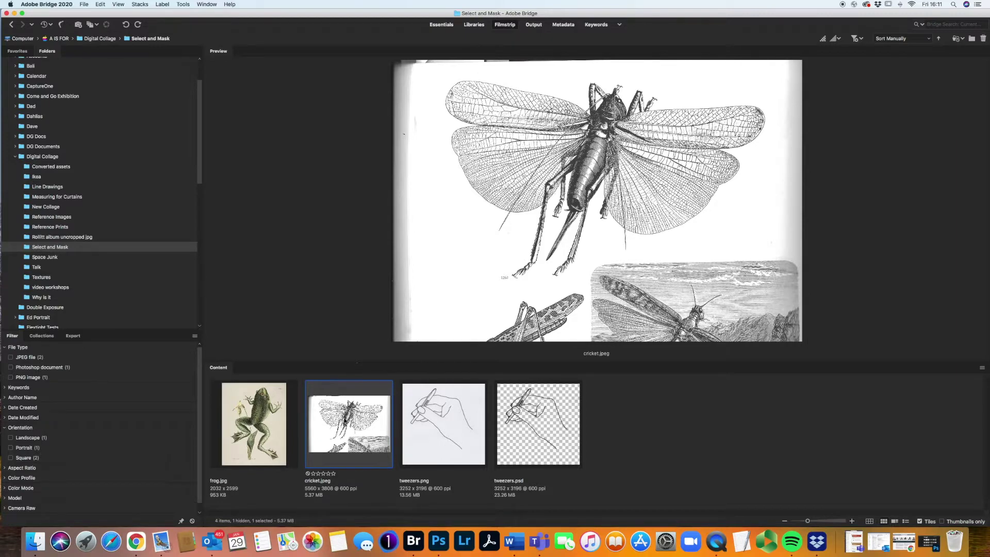
double_click(345, 419)
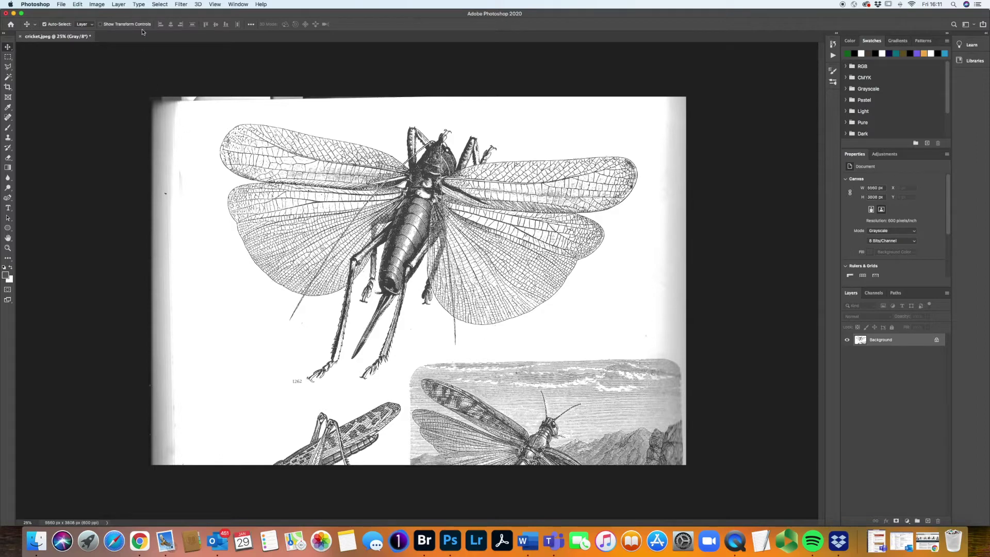
Step: Set the cricket image's colour mode to Grayscale
click(97, 4)
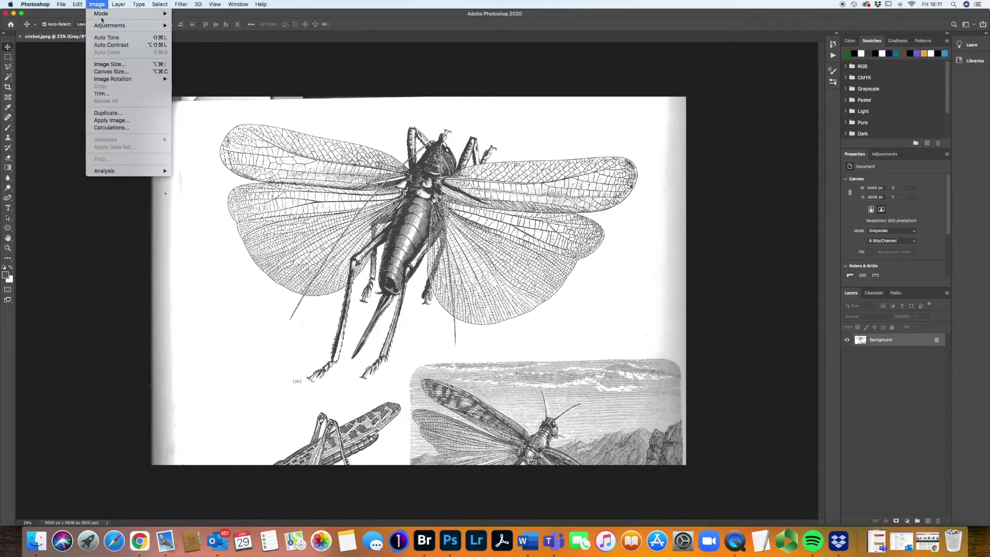
mouse_move(102, 15)
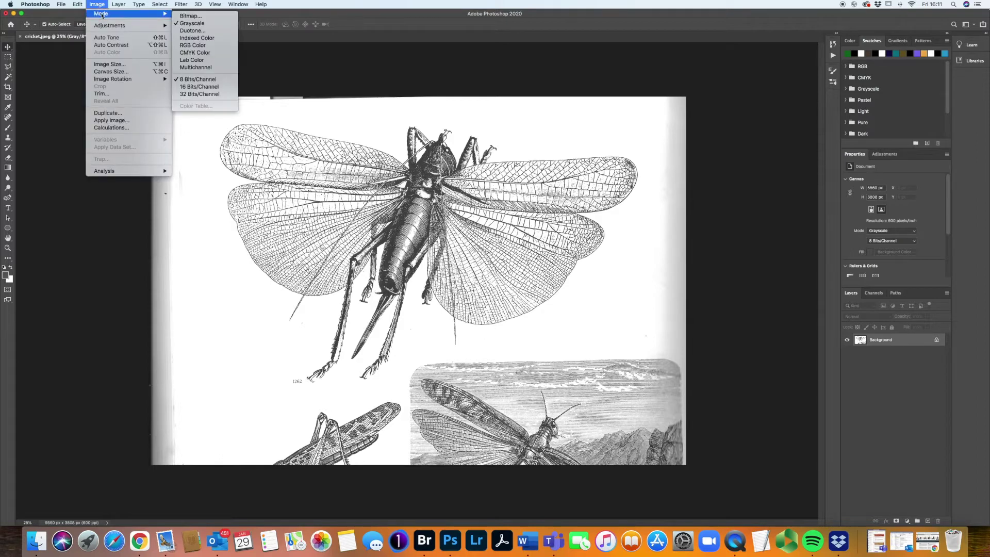
click(192, 23)
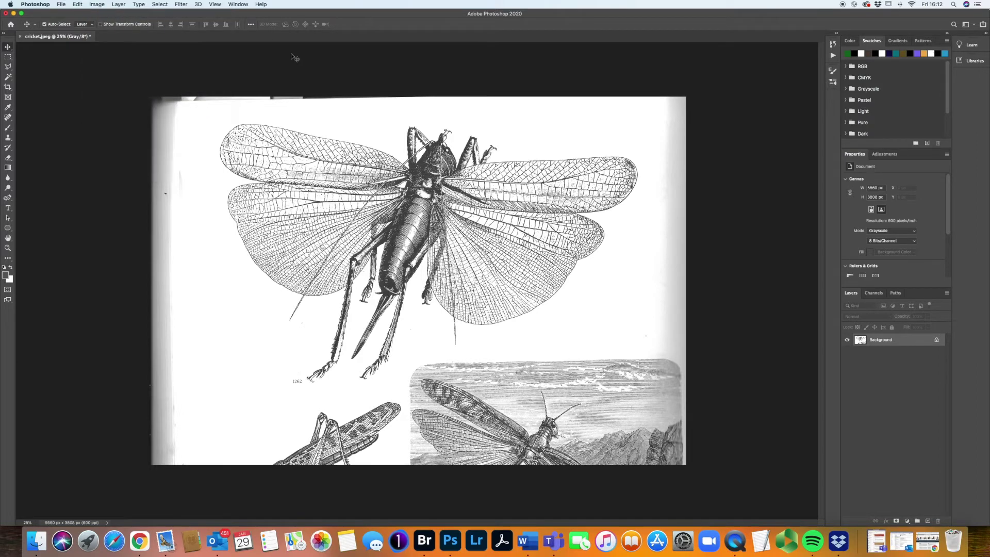
Step: Convert the locked Background into a regular layer named Layer 0 and duplicate it
double_click(903, 340)
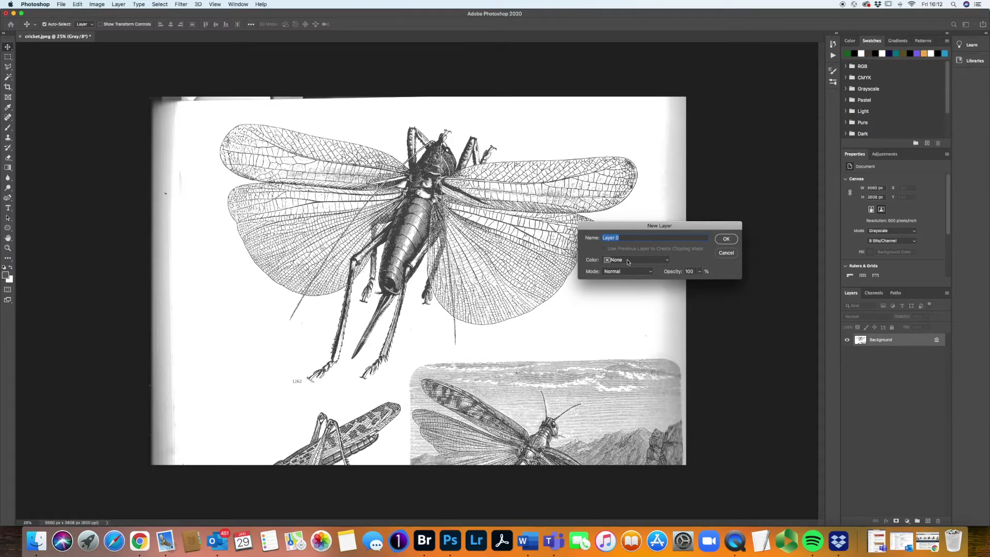
click(723, 239)
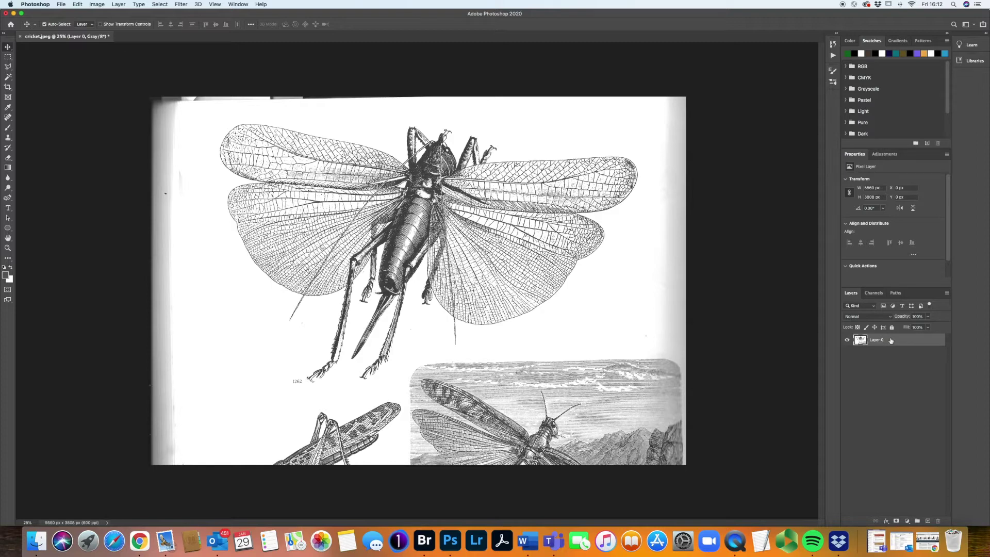
key(super+j)
Step: Fill the lower Layer 0 with white at 100% opacity and check it by toggling the copy's visibility
click(881, 352)
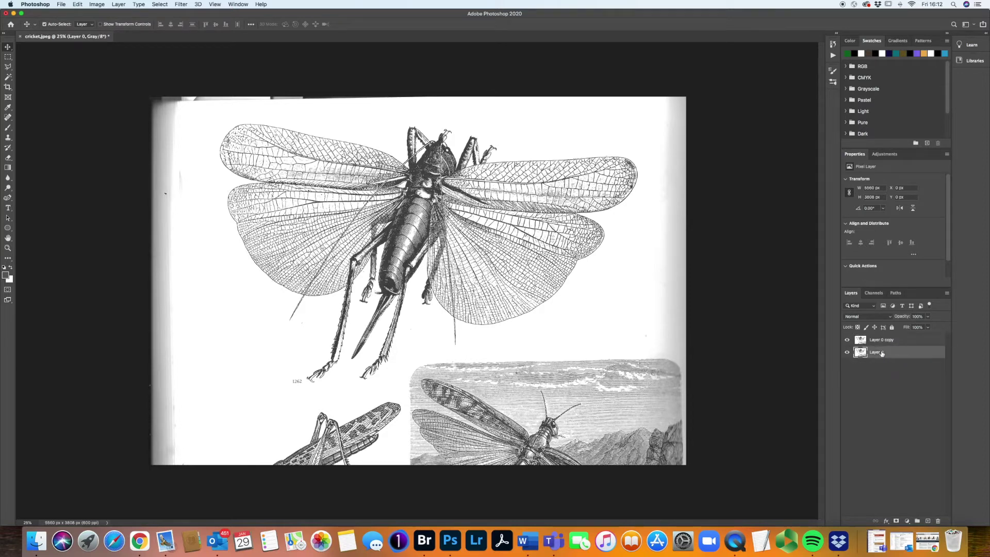
click(4, 268)
key(x)
click(78, 4)
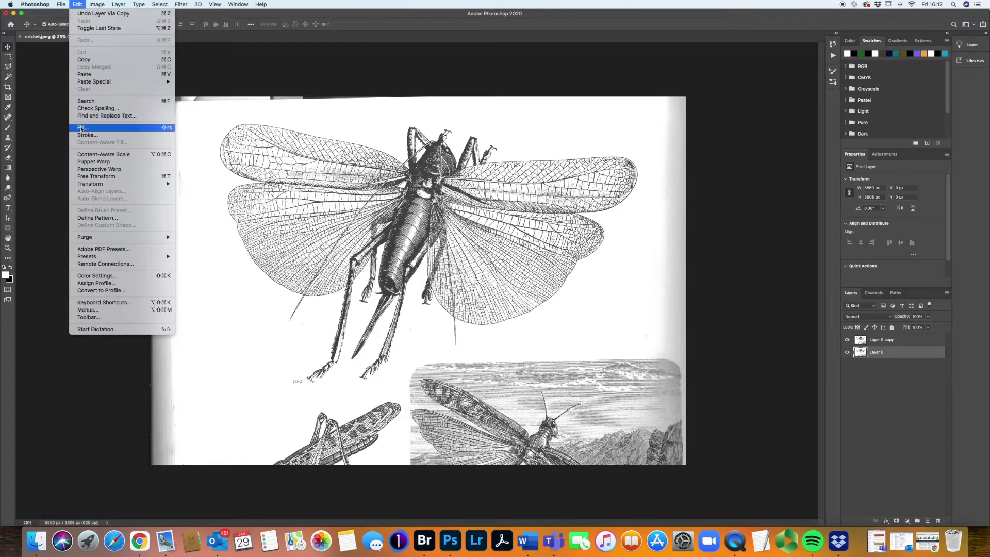
click(113, 128)
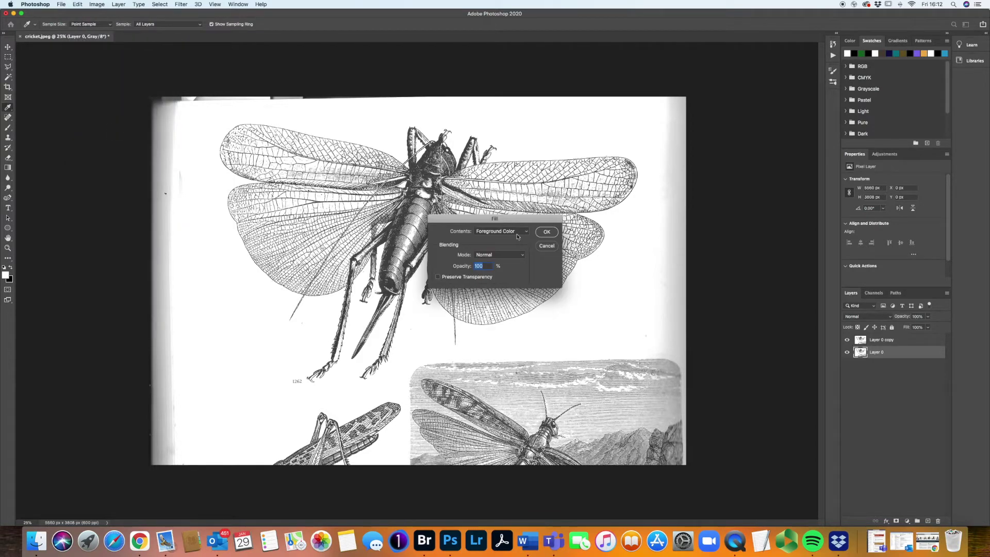
click(546, 232)
key(v)
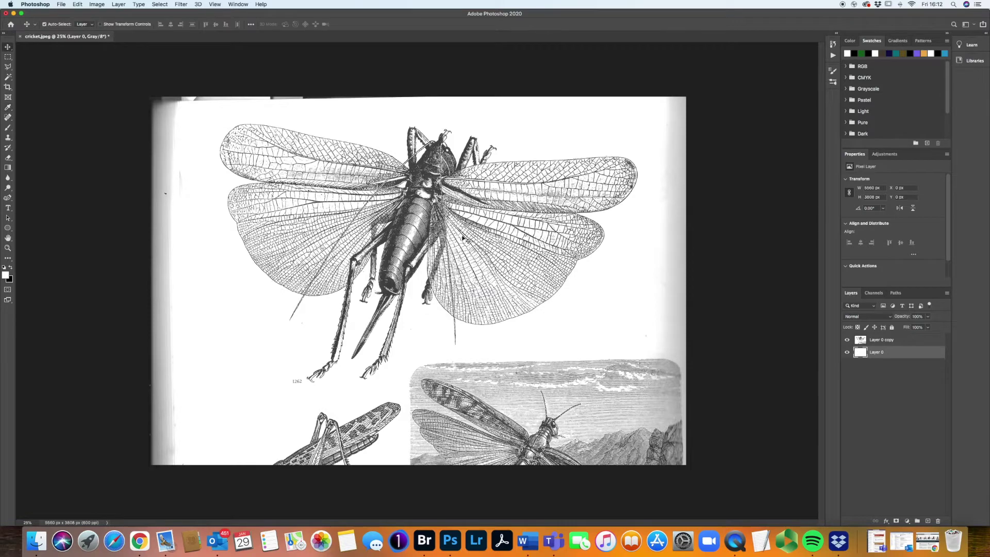
click(847, 340)
click(847, 341)
Step: Outline the large winged cricket loosely with the Polygonal Lasso and invert the selection
click(8, 68)
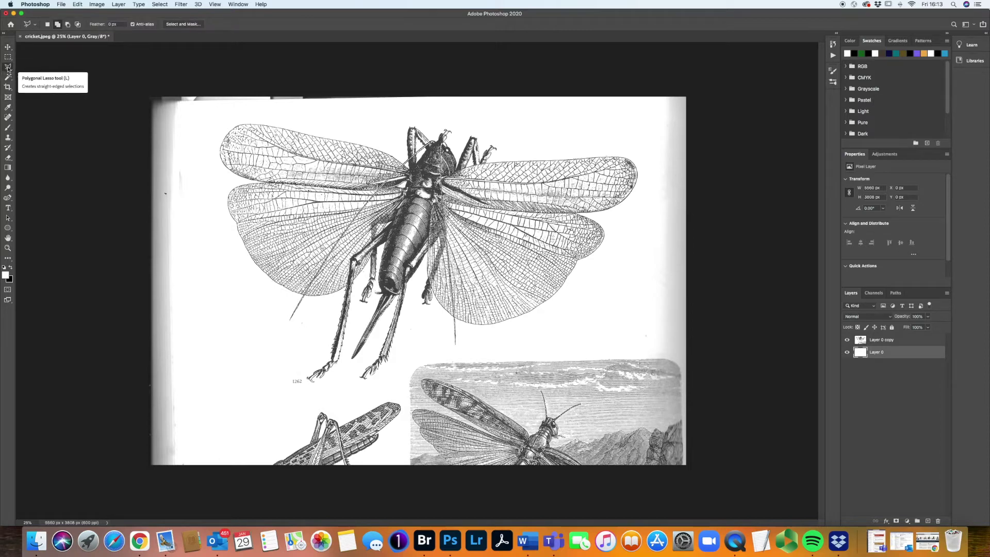
click(247, 298)
click(256, 361)
click(287, 398)
click(384, 386)
click(418, 346)
click(465, 355)
click(591, 308)
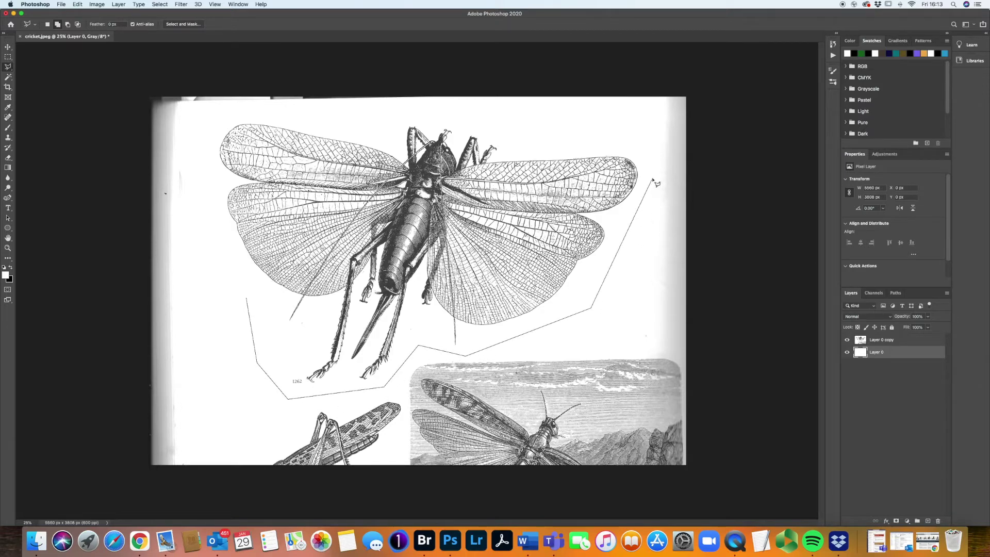
click(652, 178)
click(638, 130)
click(425, 109)
click(246, 112)
click(204, 133)
click(197, 216)
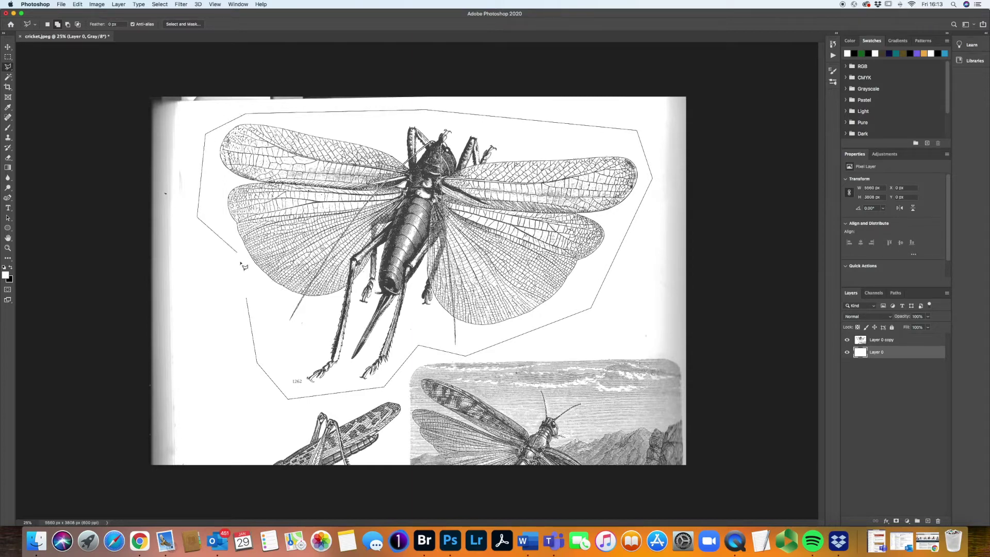
click(247, 300)
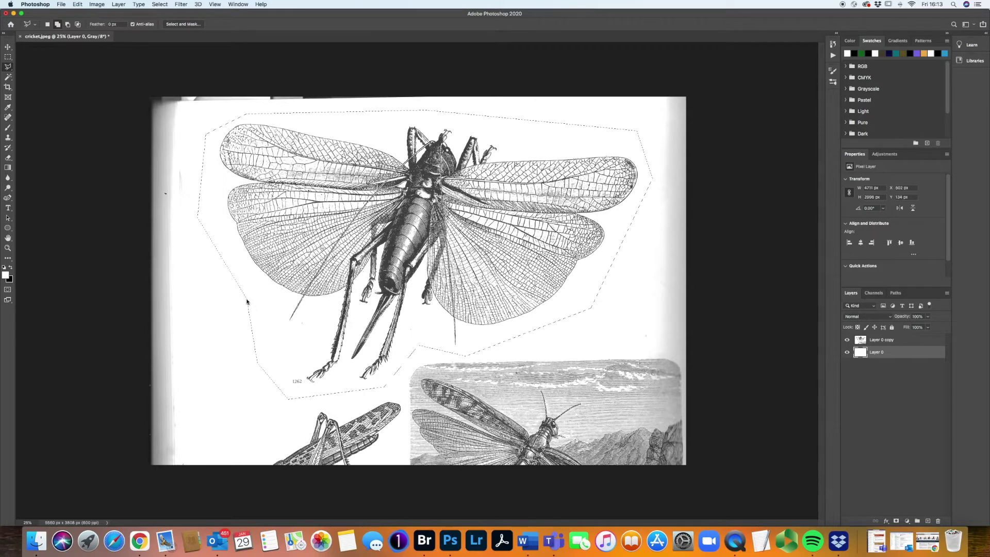
click(159, 4)
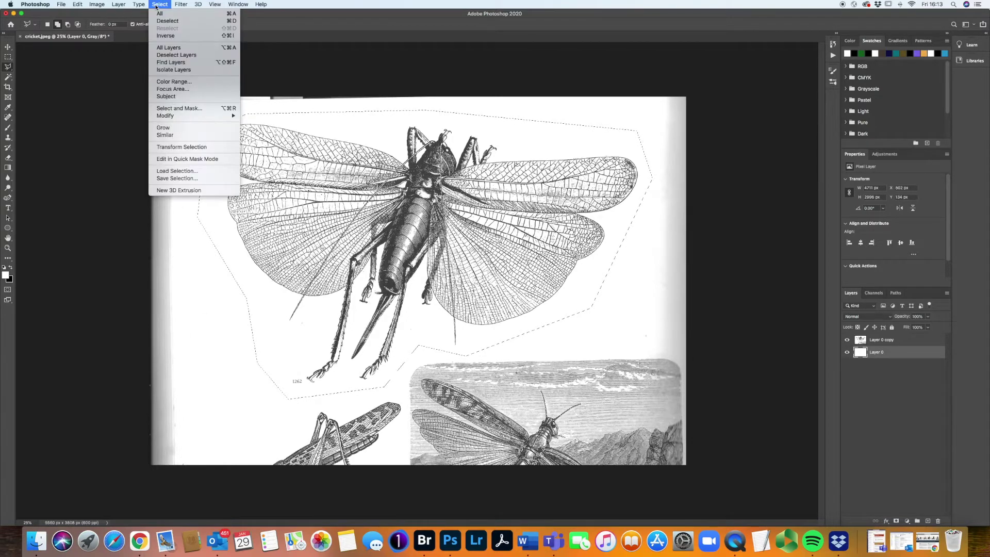
click(165, 36)
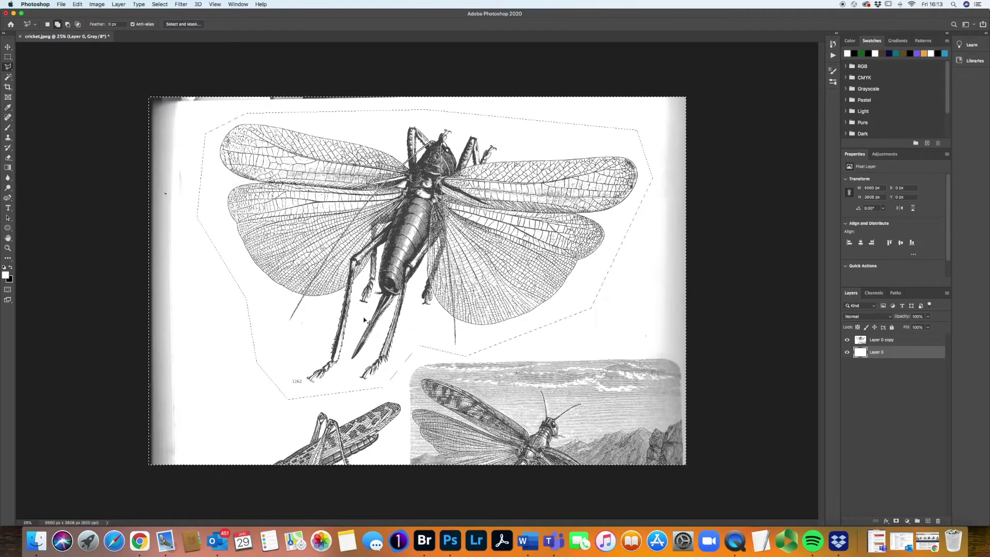
key(Delete)
key(super+d)
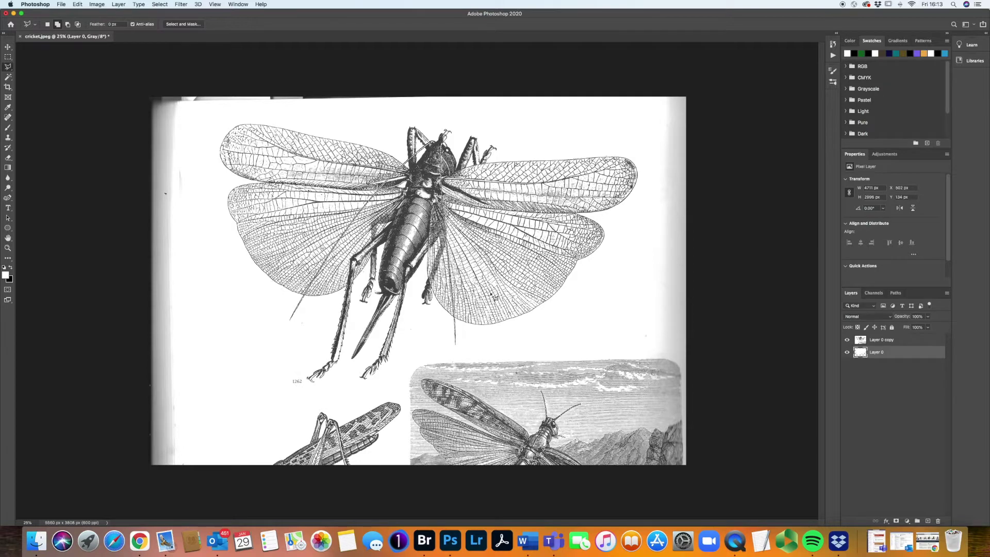
key(super+z)
Step: Delete the selected surroundings of the cricket from Layer 0 copy and deselect
click(904, 342)
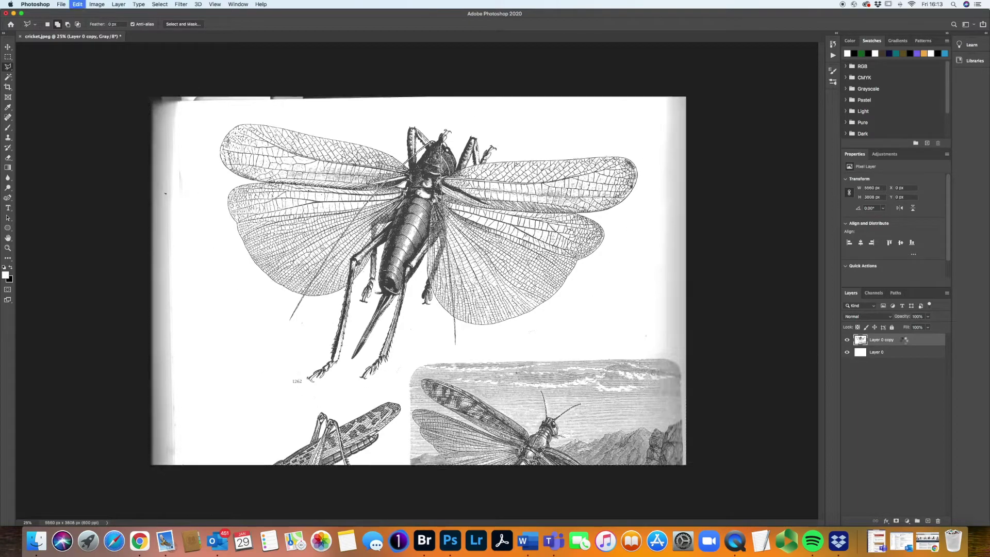
key(BackSpace)
key(super+d)
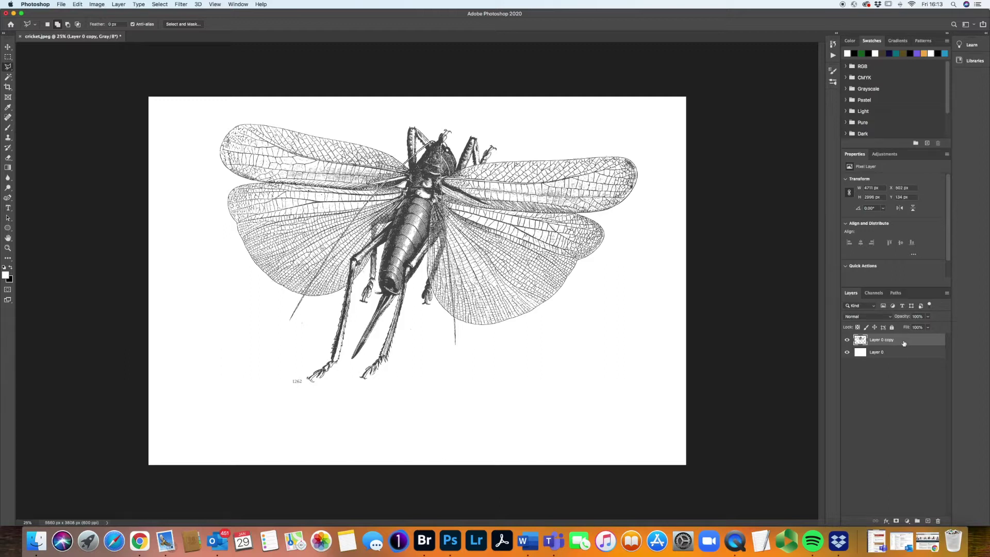
Step: Flatten the image and add a new empty layer above the background
click(118, 4)
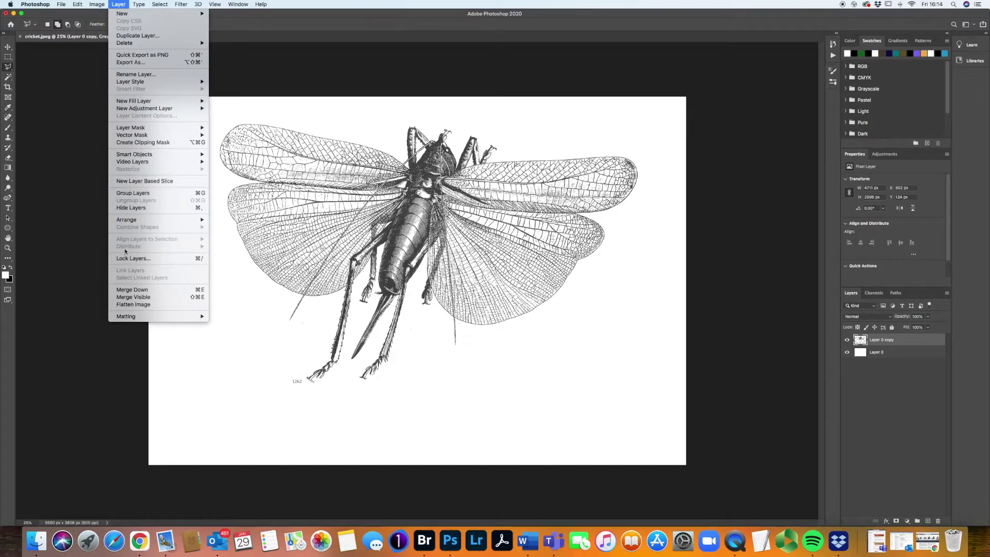
click(117, 306)
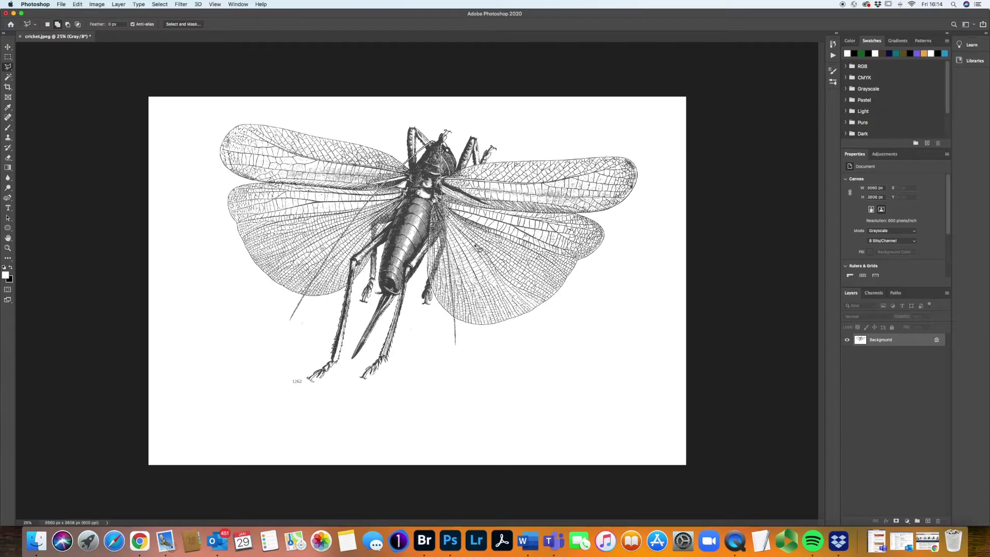
click(118, 4)
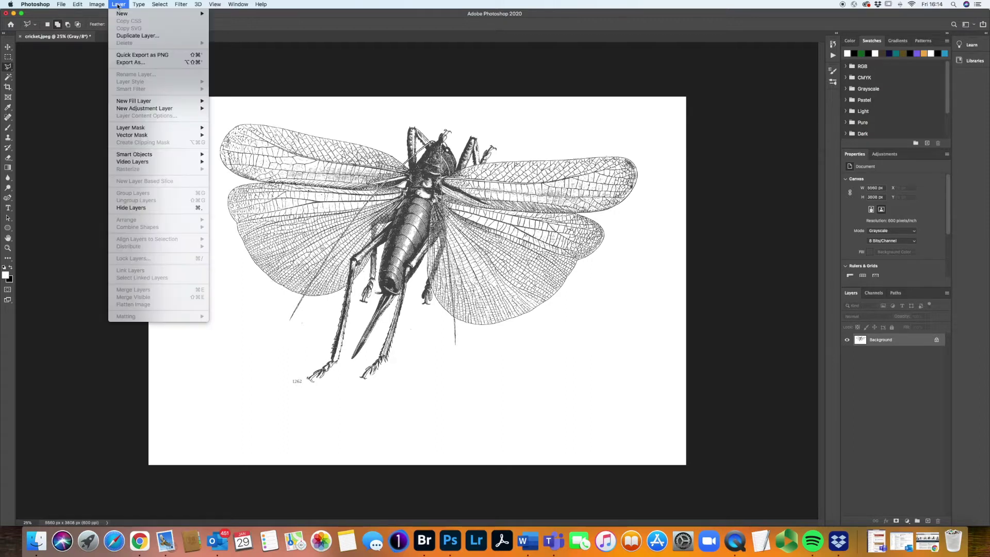
mouse_move(124, 14)
click(266, 17)
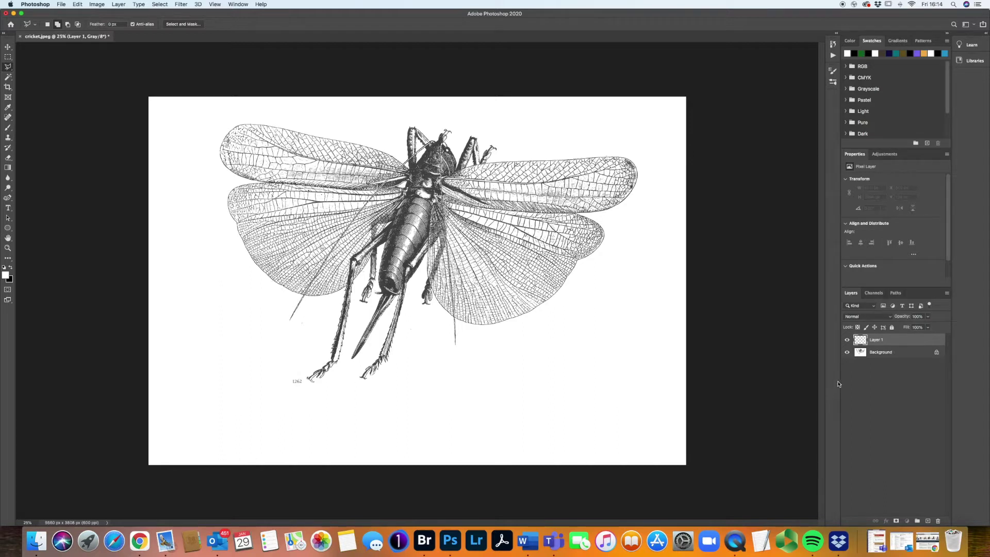
Step: Convert the Background into regular Layer 0 and move the empty Layer 1 beneath it
double_click(874, 353)
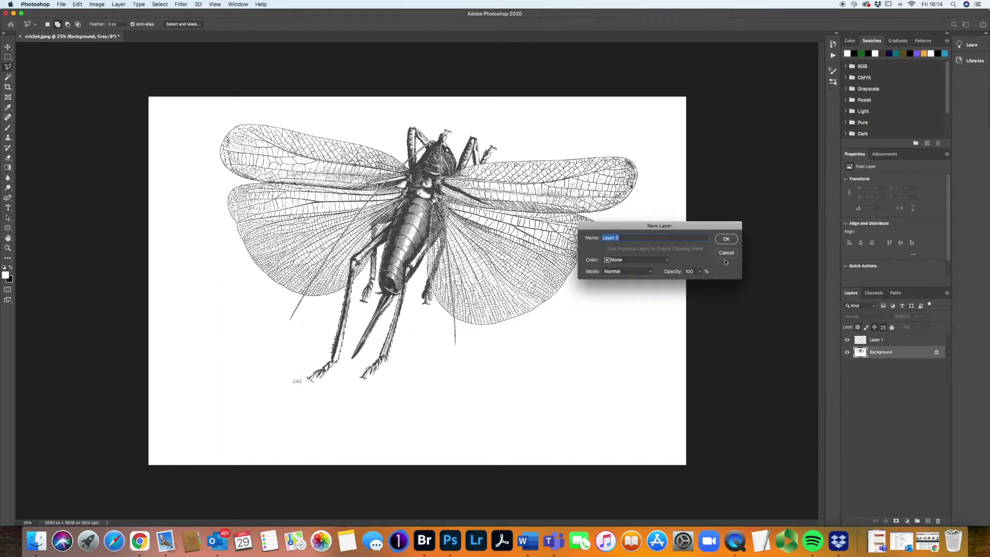
click(726, 239)
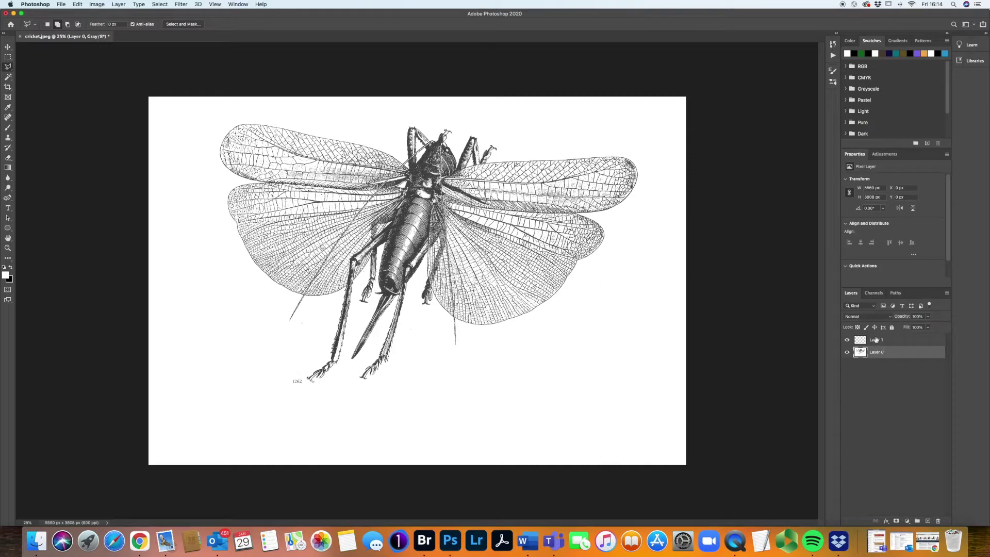
drag(875, 340, 877, 362)
click(903, 343)
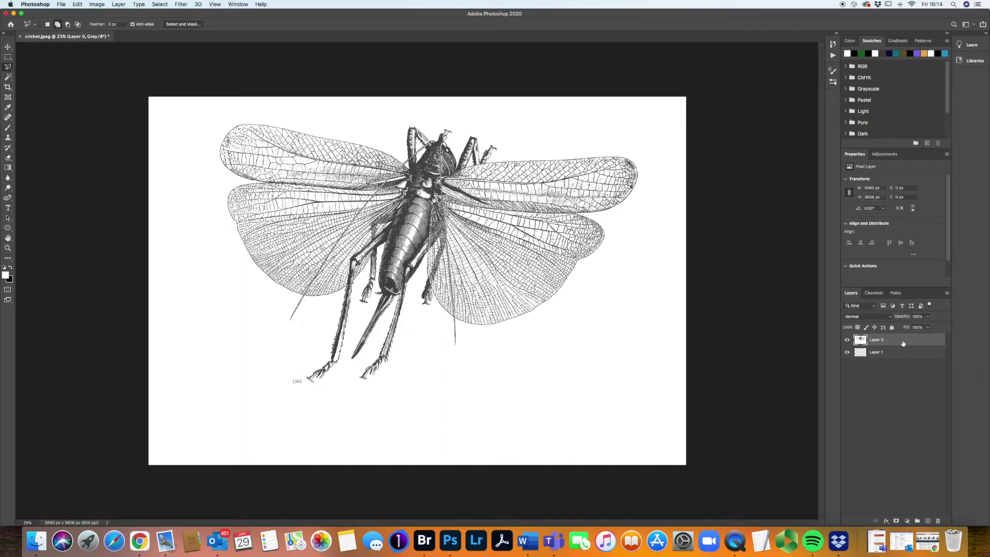
Step: Apply Levels to the cricket layer with input values 15, 1.00 and 249
key(super+l)
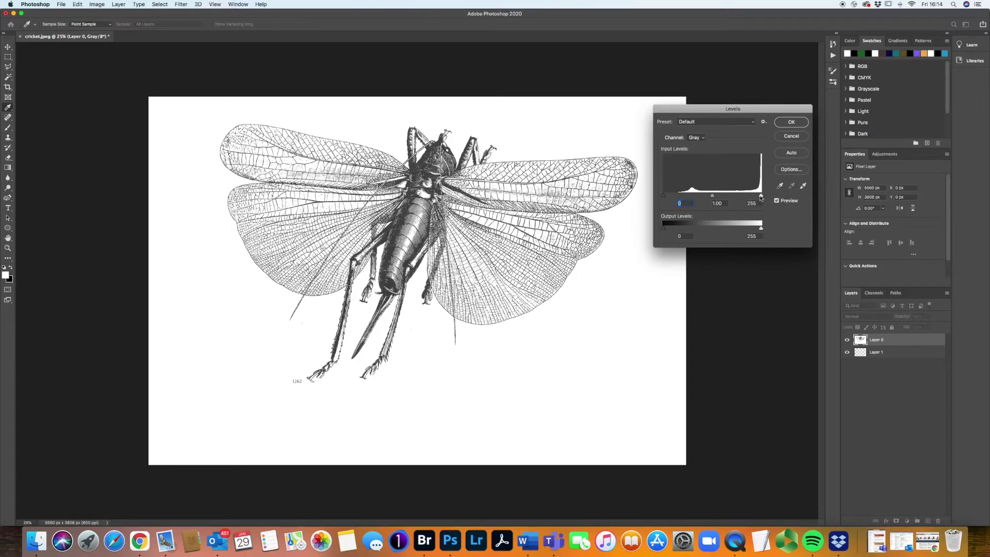
drag(761, 198, 758, 197)
drag(662, 197, 667, 197)
click(667, 197)
mouse_move(713, 196)
mouse_down()
mouse_move(745, 198)
mouse_move(669, 197)
mouse_move(714, 197)
mouse_up()
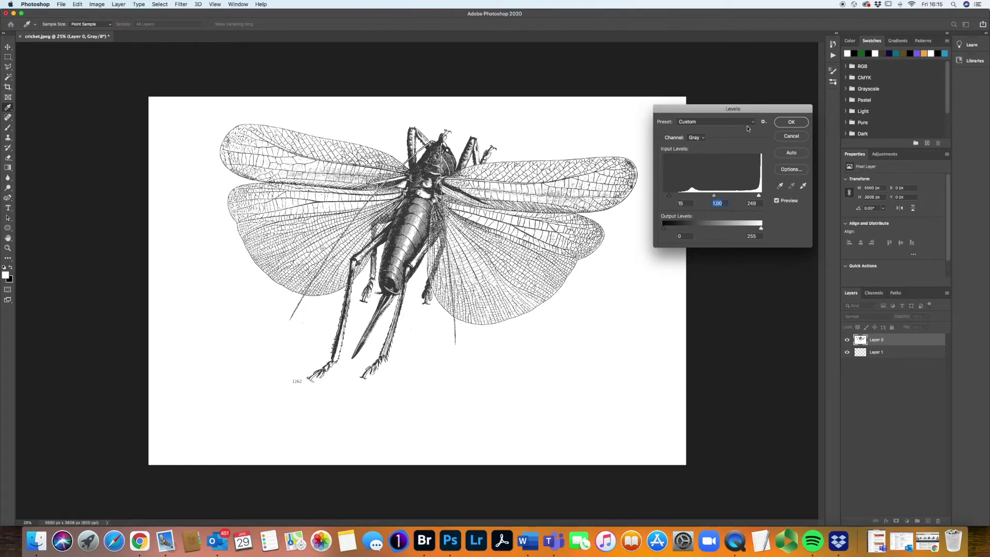
click(802, 123)
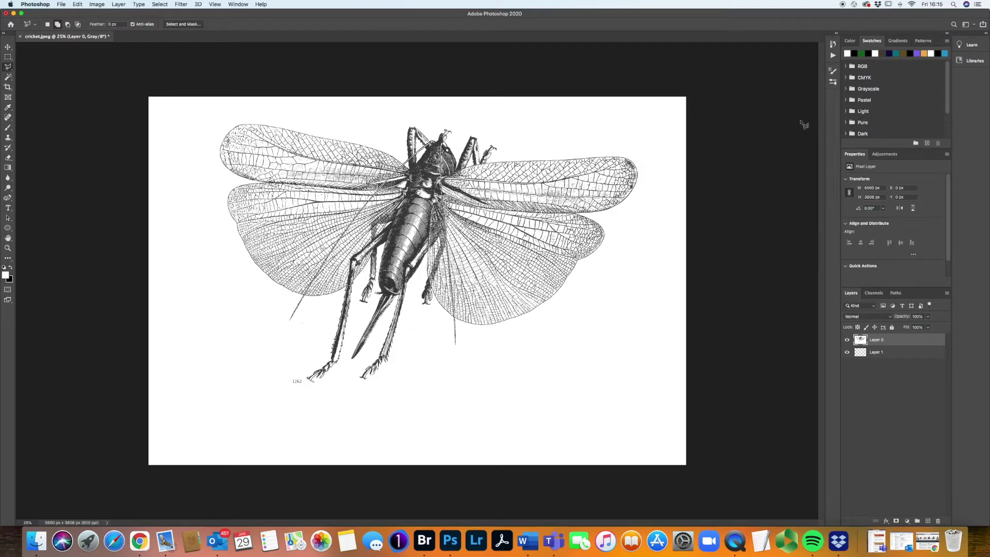
Step: Select the whole canvas and cut the cricket artwork from Layer 0 to the clipboard
key(super+a)
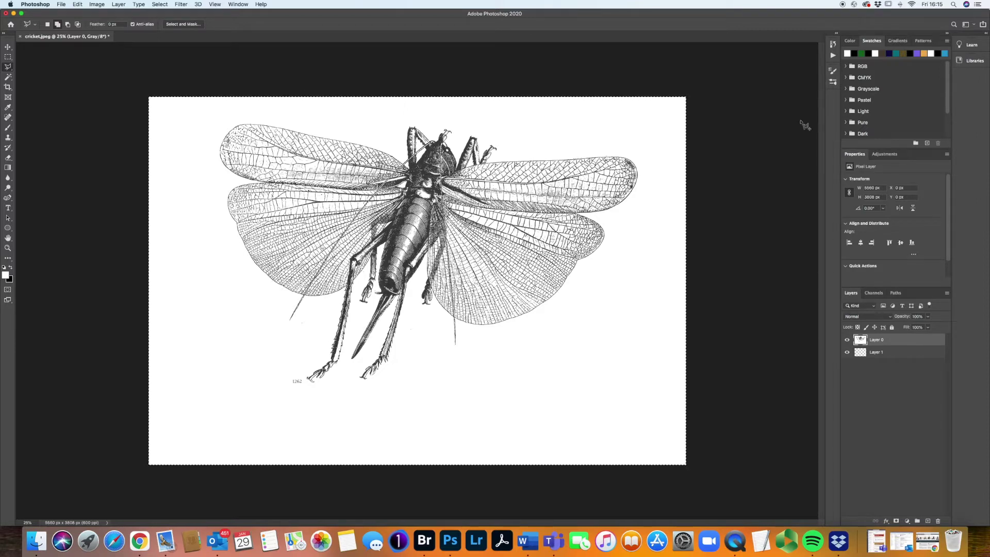
key(super+c)
key(super+x)
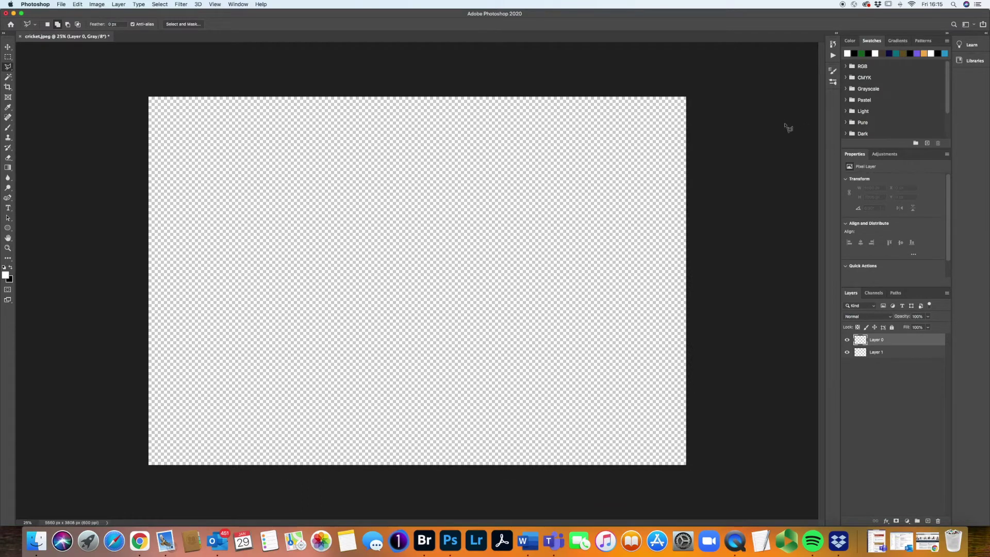
Step: Paste the cricket artwork into a Quick Mask and convert the mask into a selection
click(8, 290)
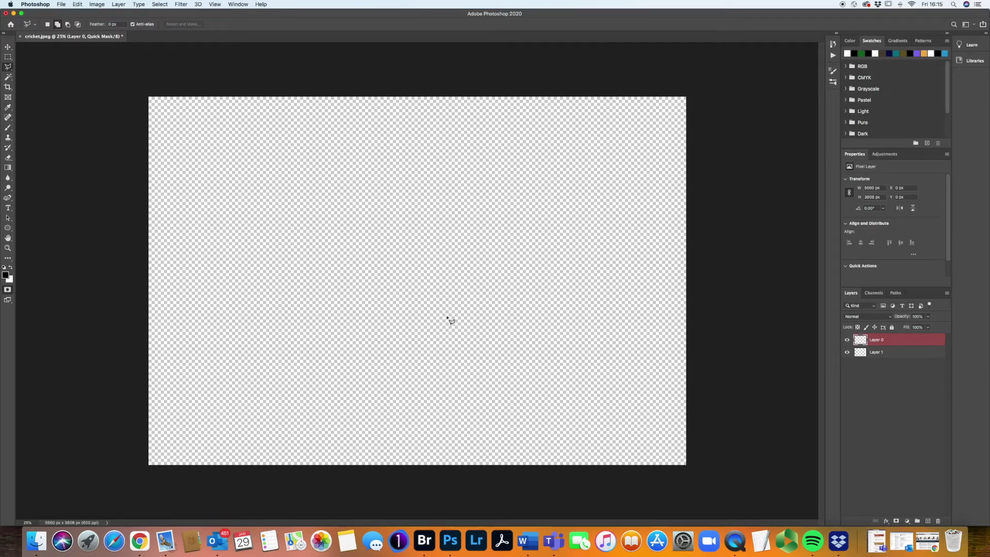
key(super+v)
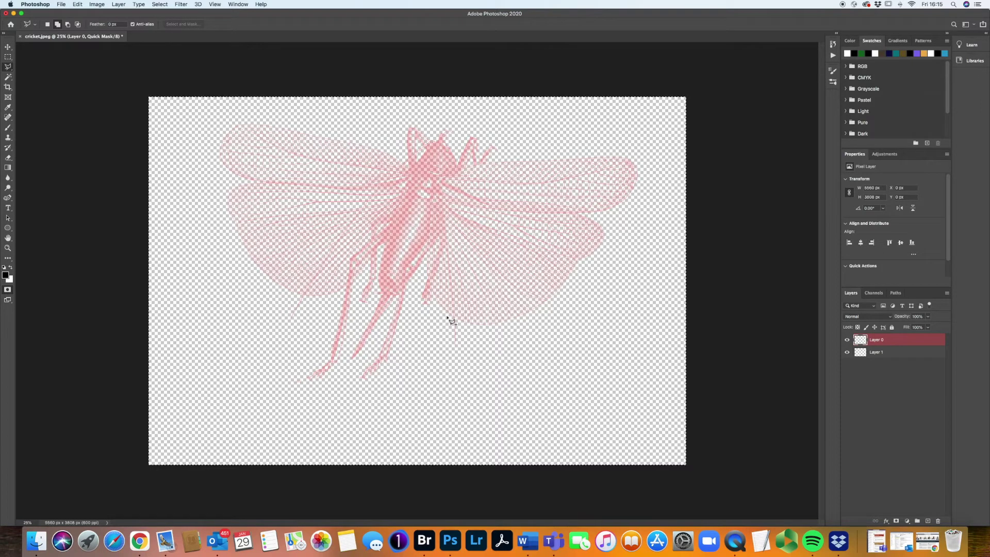
click(8, 290)
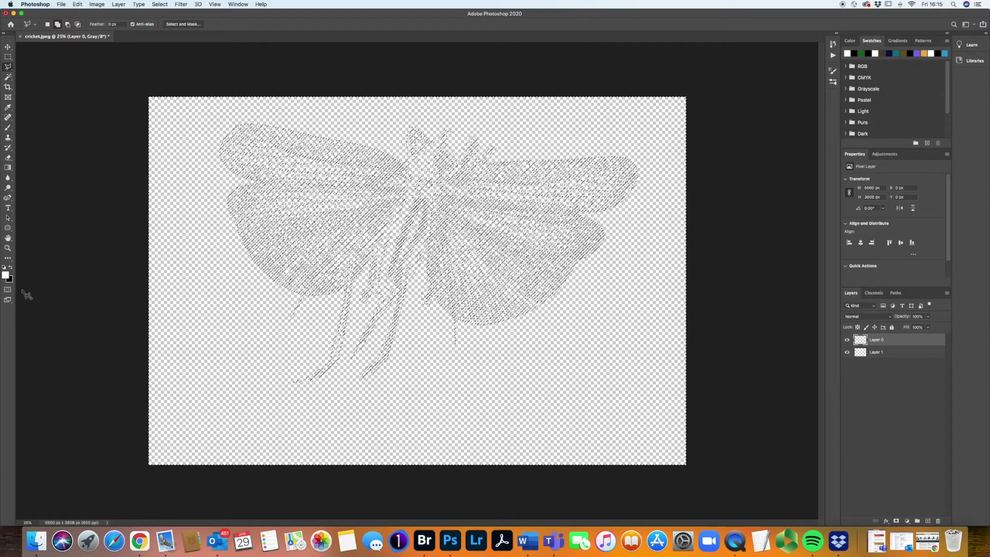
Step: Swap the foreground and background colours so that black is the foreground colour
key(x)
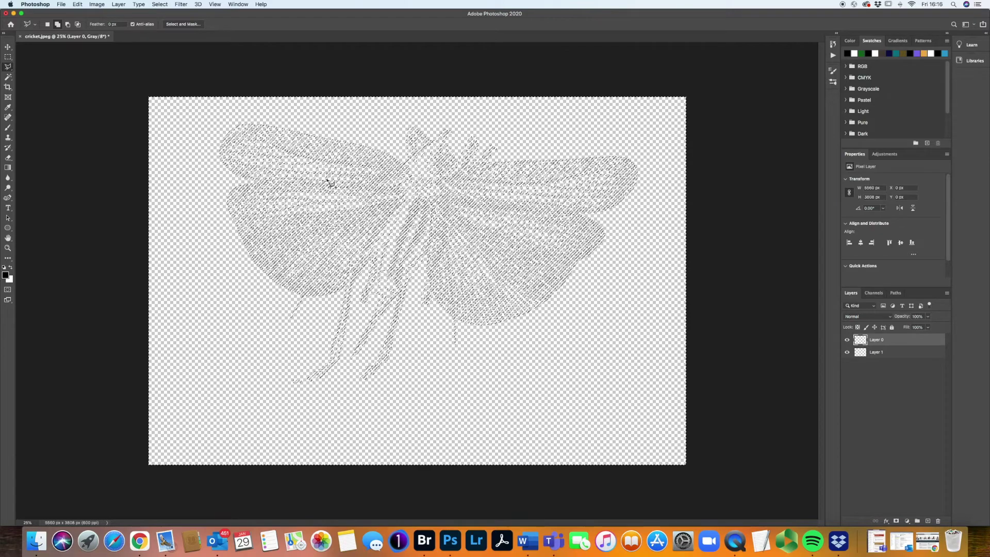
Step: Try filling the current selection on Layer 0 with the black foreground colour at 100% opacity
key(shift+BackSpace)
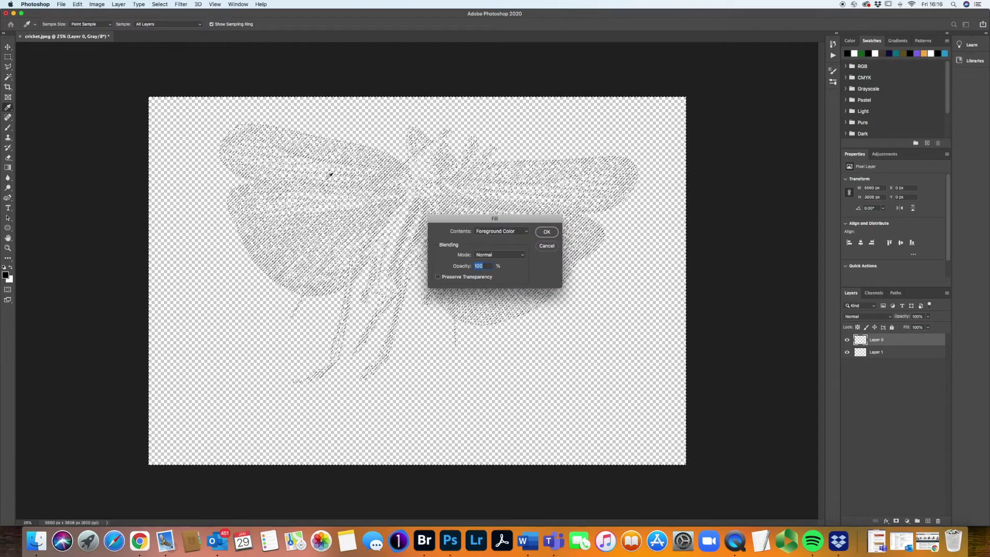
click(546, 232)
key(l)
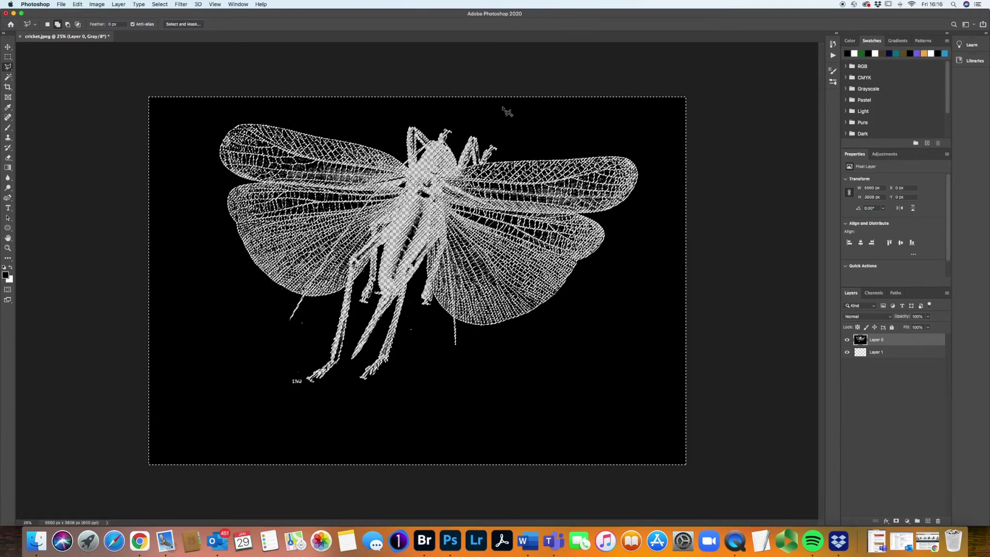
key(super+d)
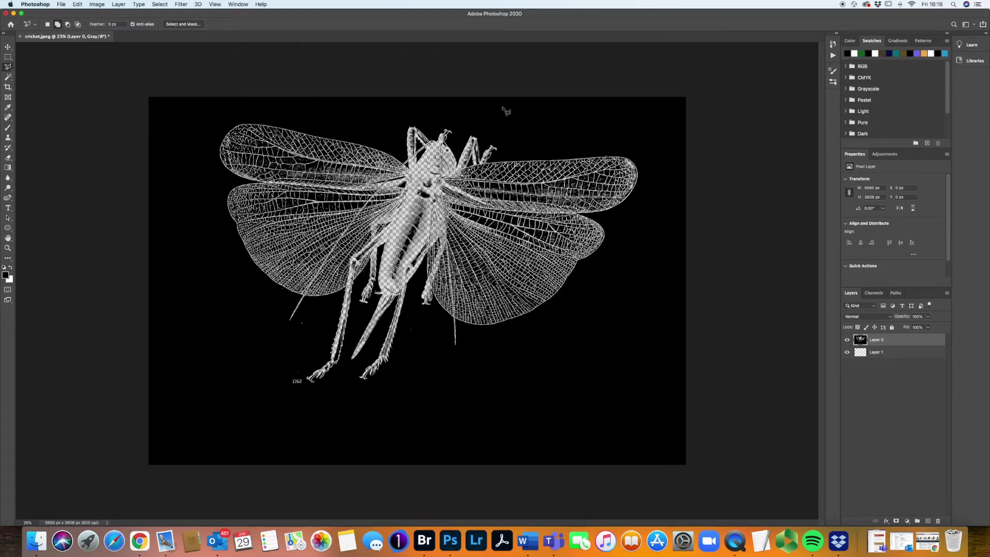
key(super+z)
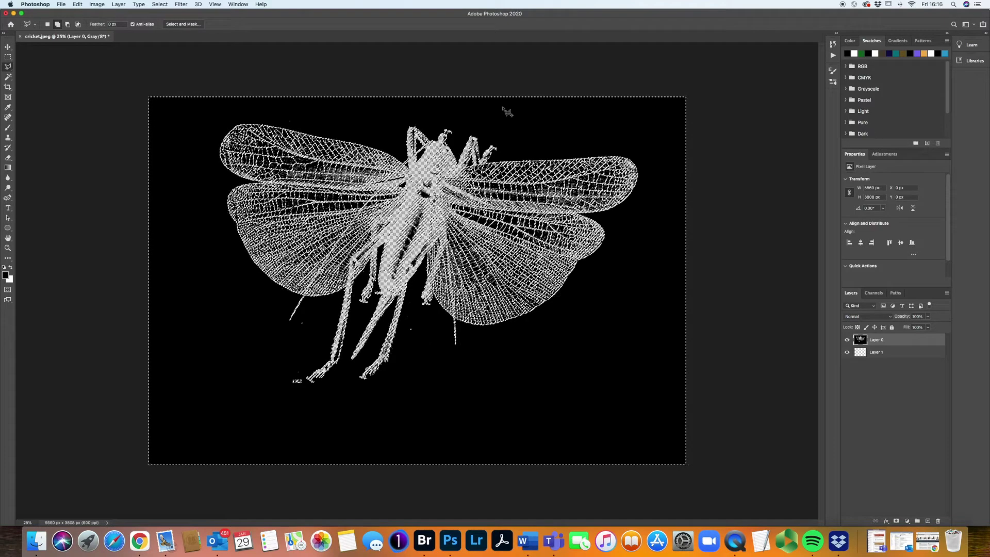
key(super+z)
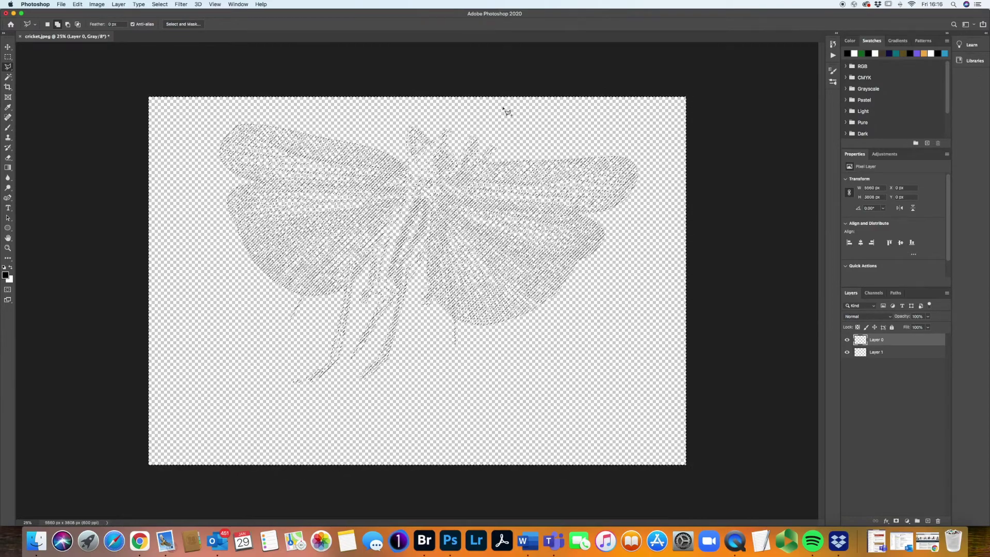
Step: Invert the selection, fill the cricket lines on Layer 0 with the black foreground colour at 100% opacity, and deselect
click(154, 5)
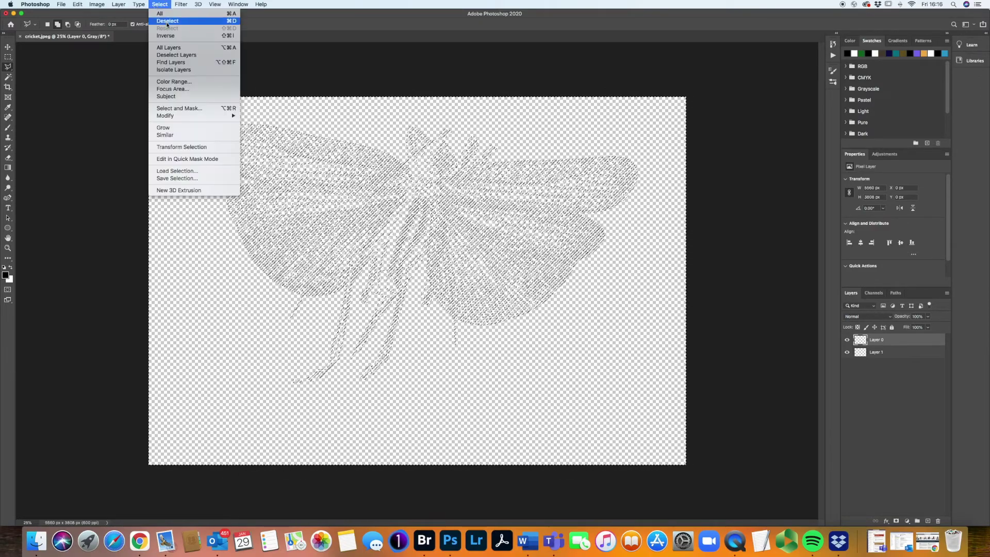
click(226, 37)
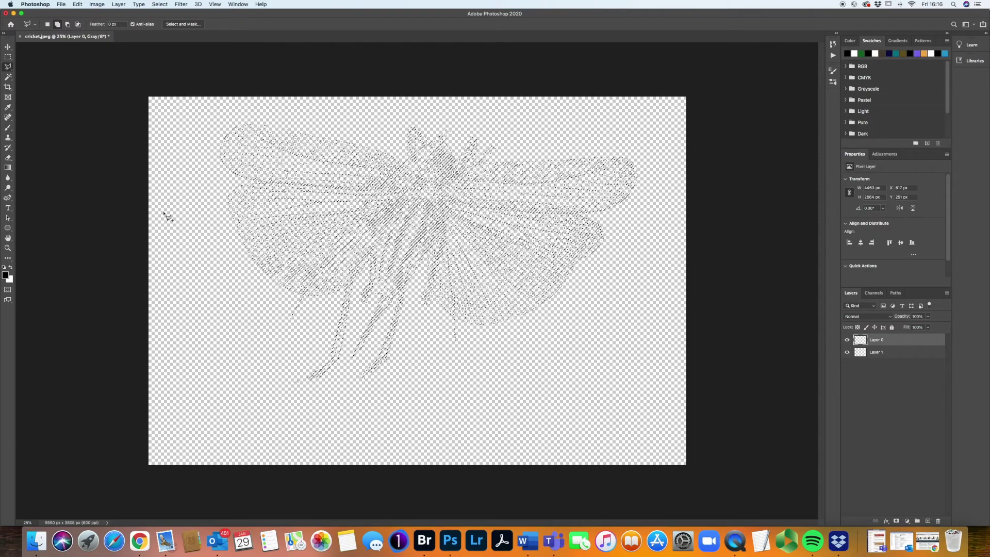
key(shift+BackSpace)
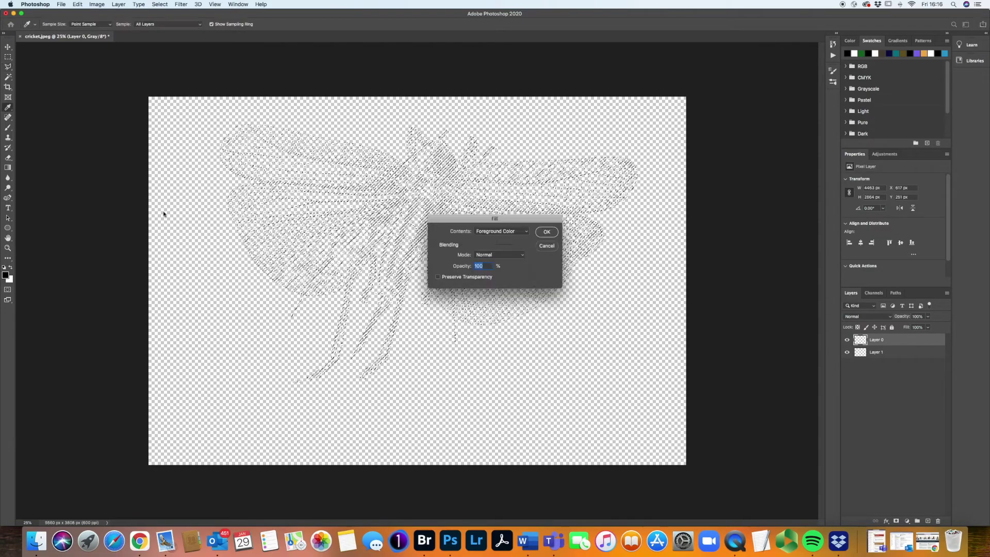
click(547, 231)
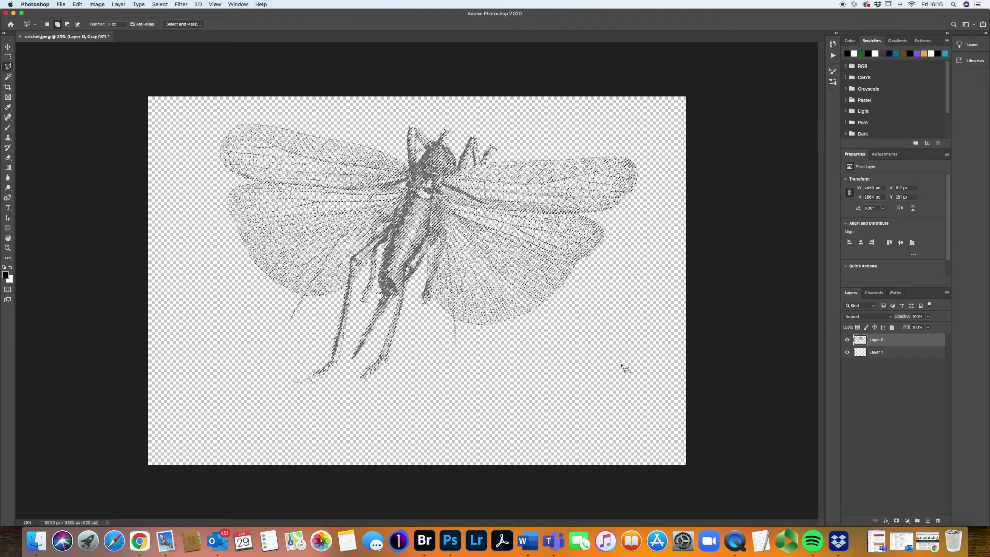
key(super+d)
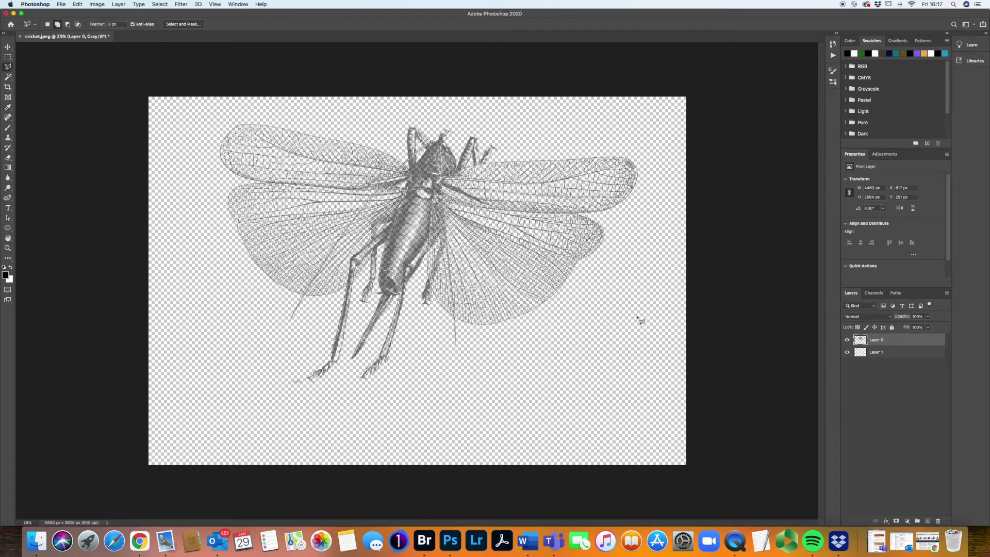
Step: Convert the image from Grayscale to RGB Color mode, merging the layers
click(98, 5)
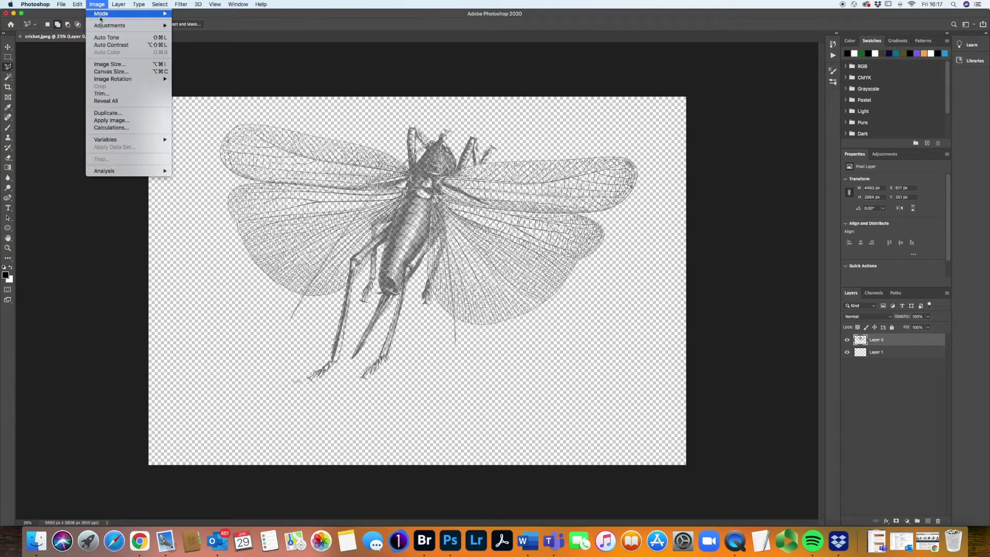
mouse_move(102, 15)
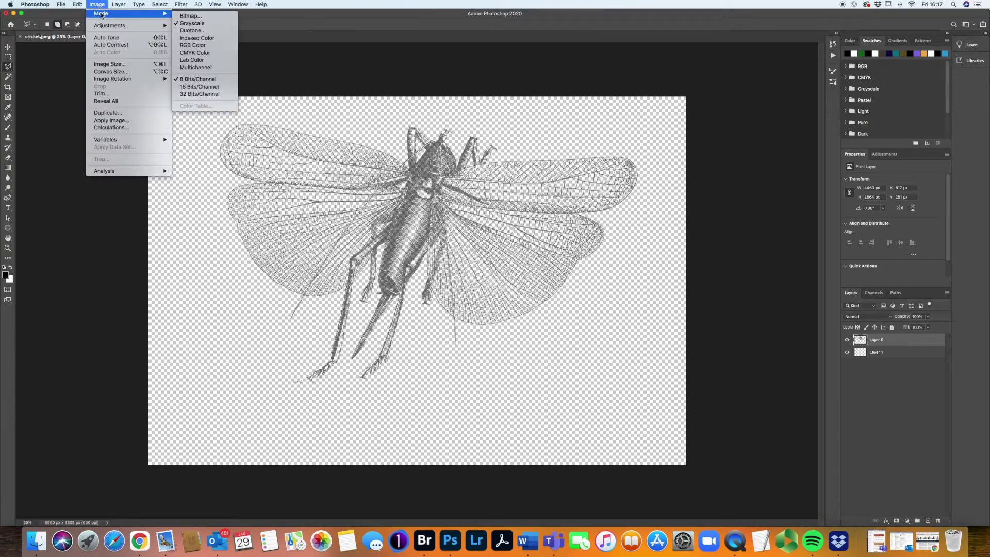
click(201, 46)
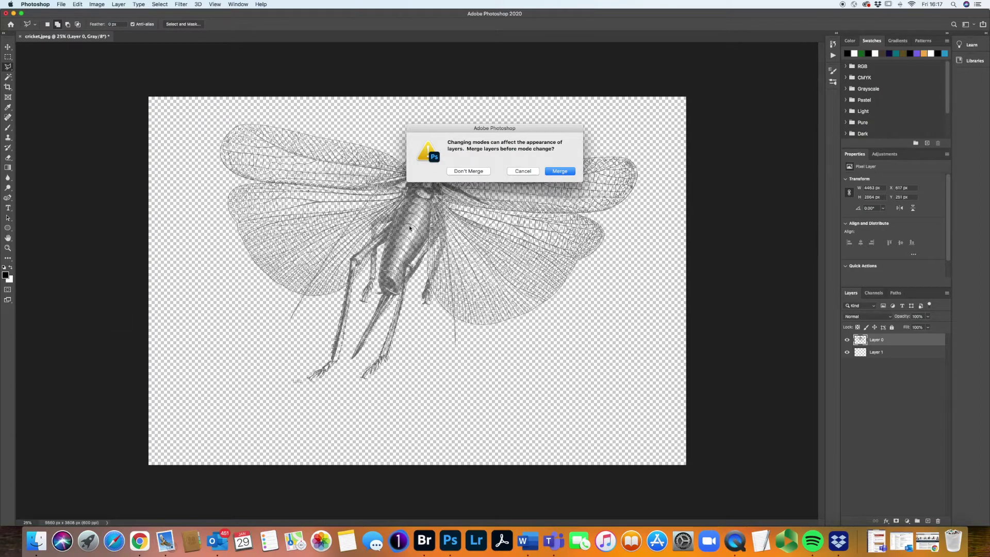
click(561, 171)
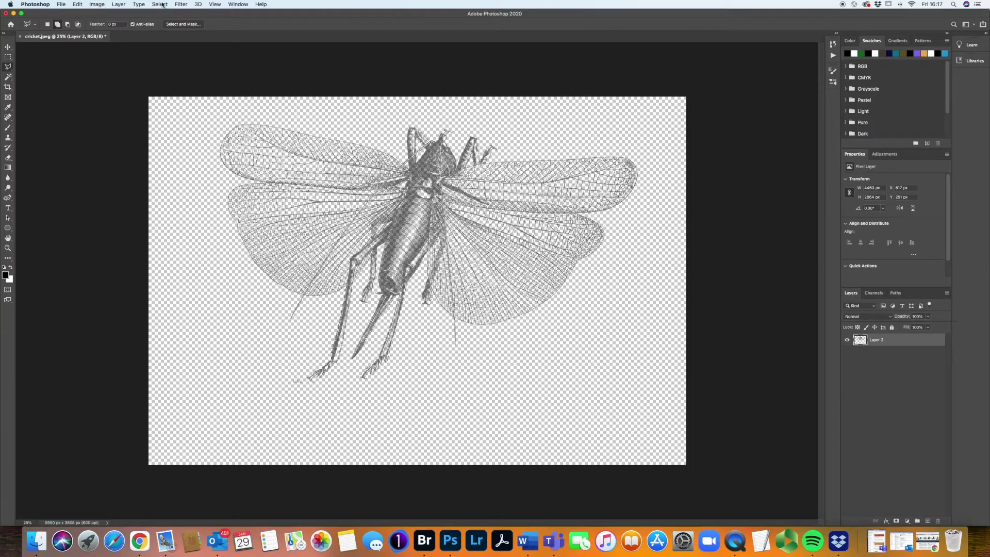
Step: Create a new empty Layer 3 with default settings and move it beneath the cricket layer
click(116, 5)
mouse_move(124, 14)
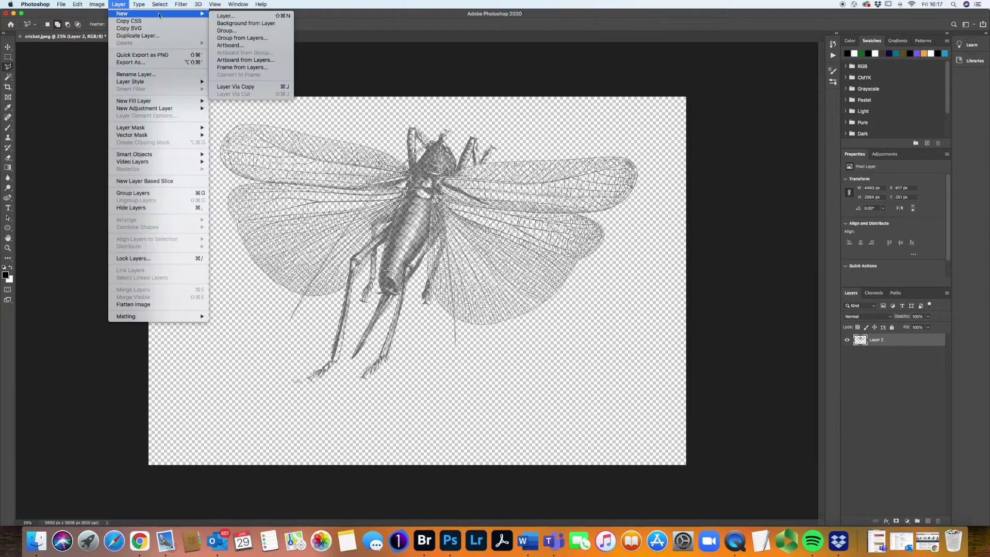
click(227, 16)
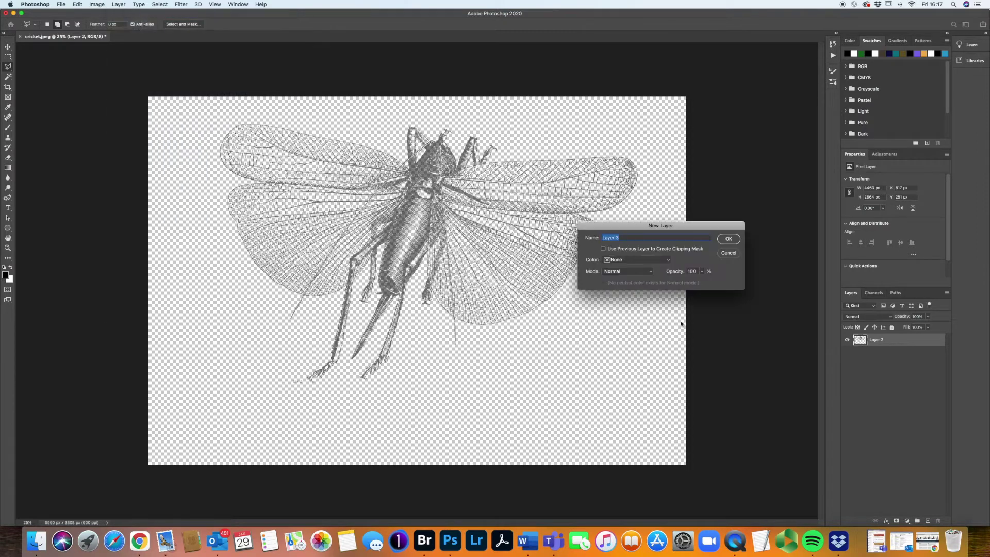
click(726, 240)
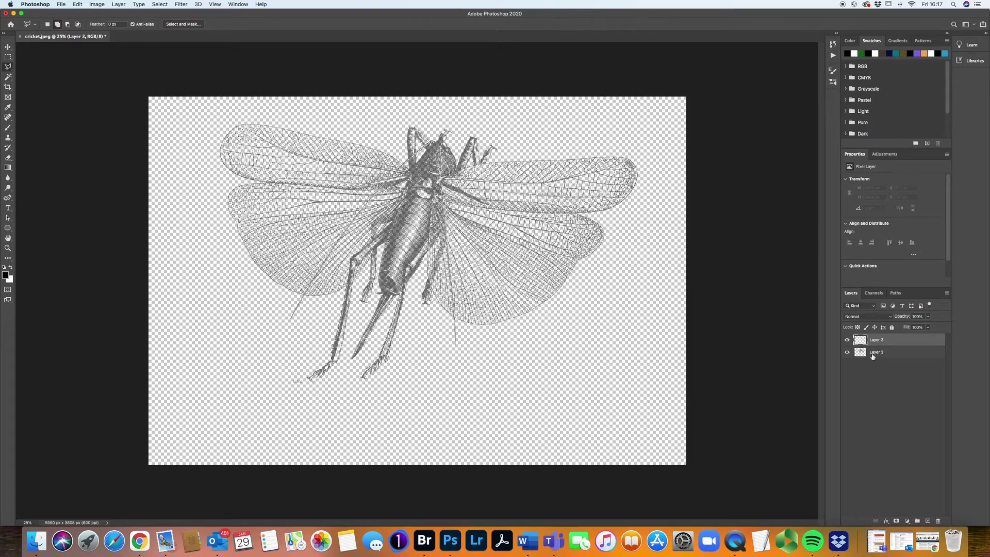
drag(882, 343, 879, 361)
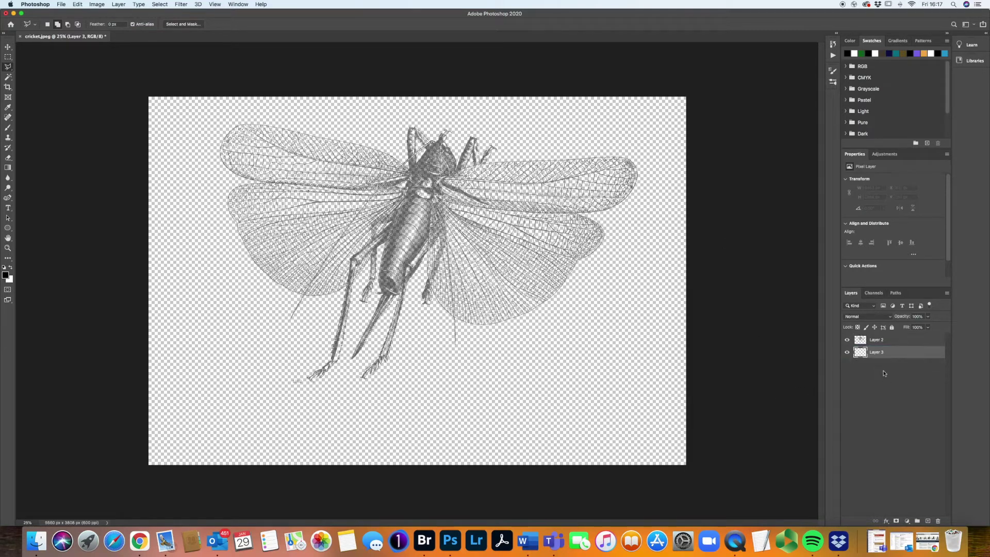
Step: Rename the cricket layer, Layer 2, as black1
click(878, 341)
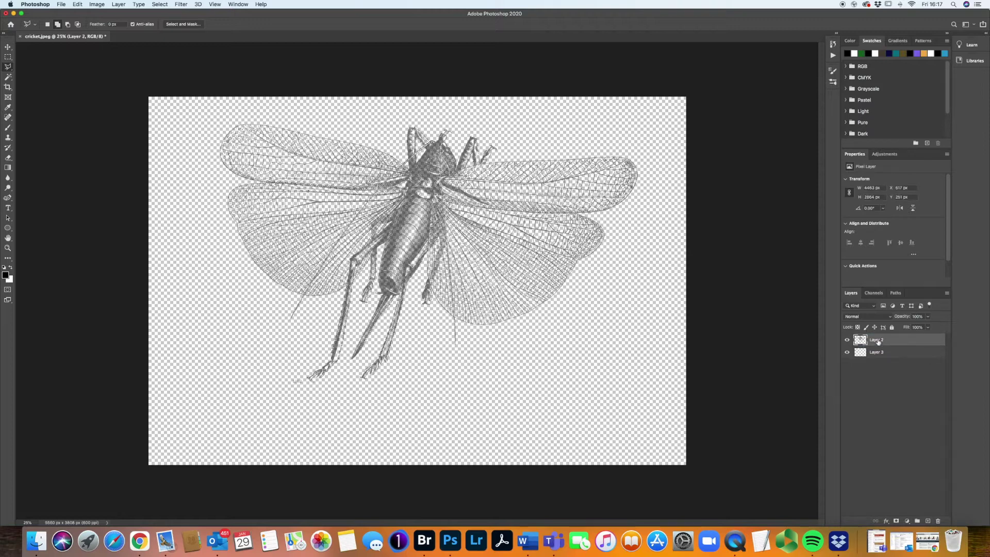
double_click(878, 341)
text(D)
key(Return)
Step: Create a new empty Layer 4 with default settings above the black1 layer
click(118, 5)
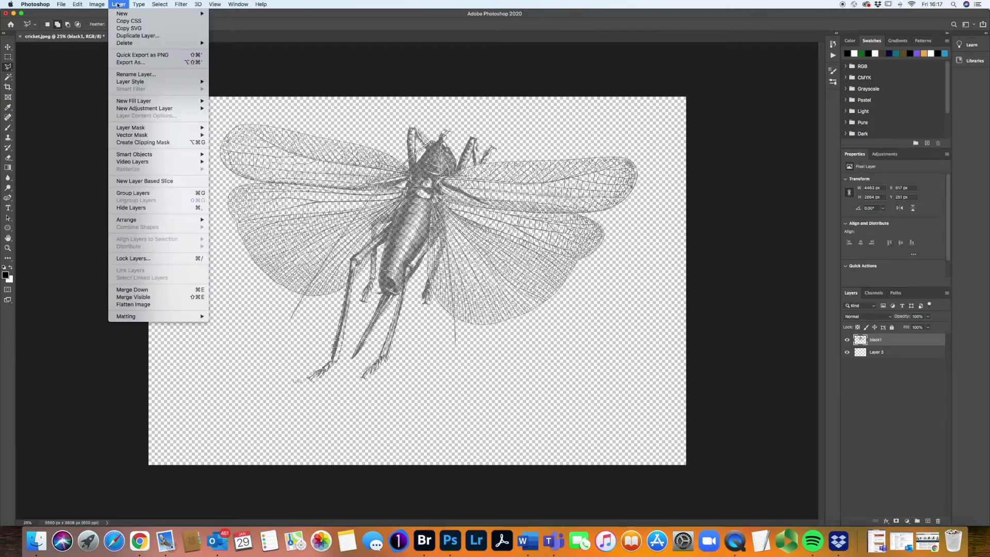
mouse_move(121, 14)
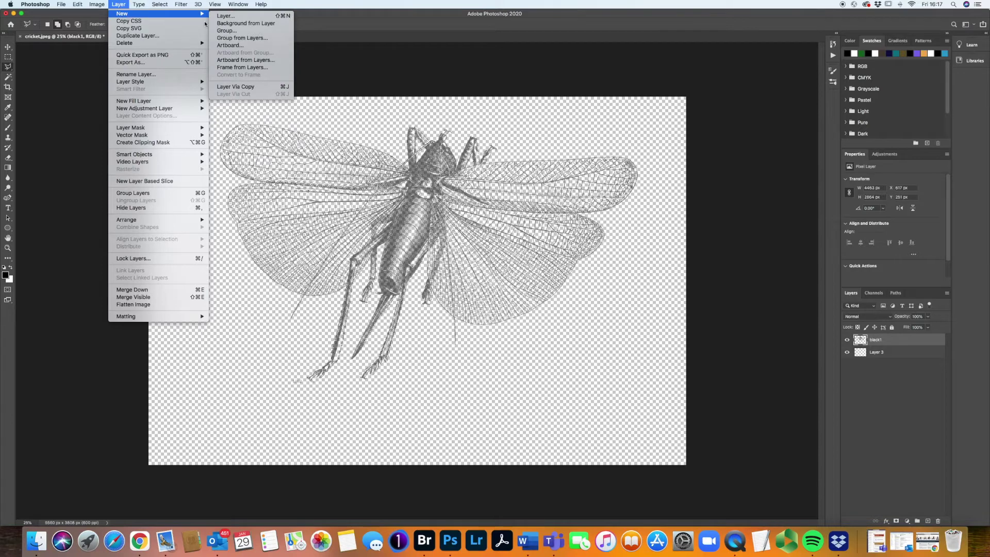
click(244, 14)
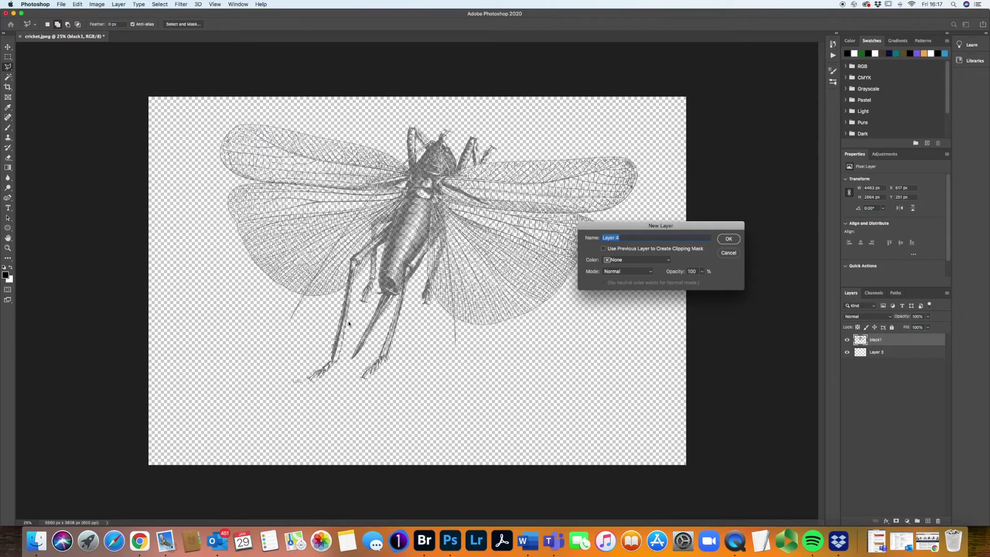
click(726, 240)
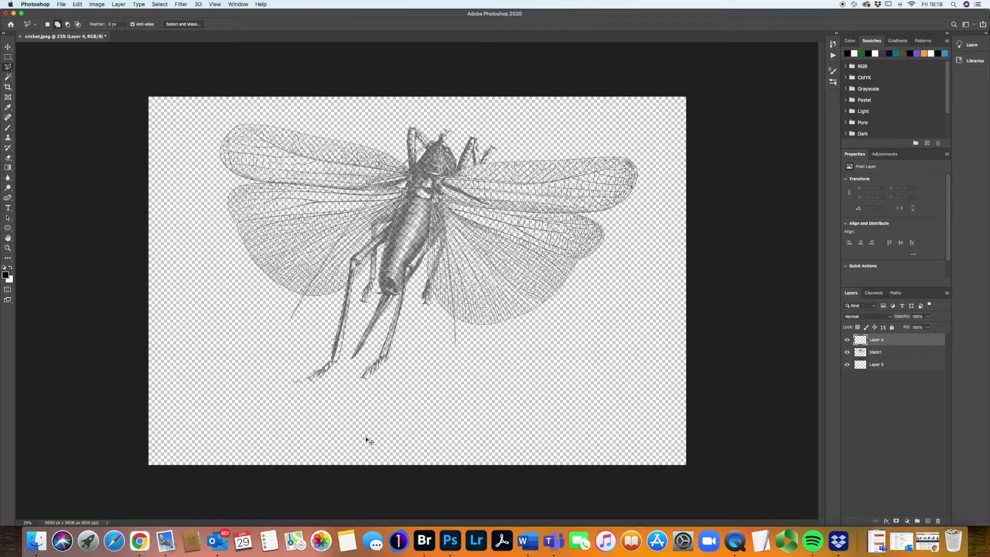
Step: Restore the selection of the cricket line art while keeping Layer 4 active
key(super+alt+shift+e)
drag(367, 441, 363, 445)
click(160, 4)
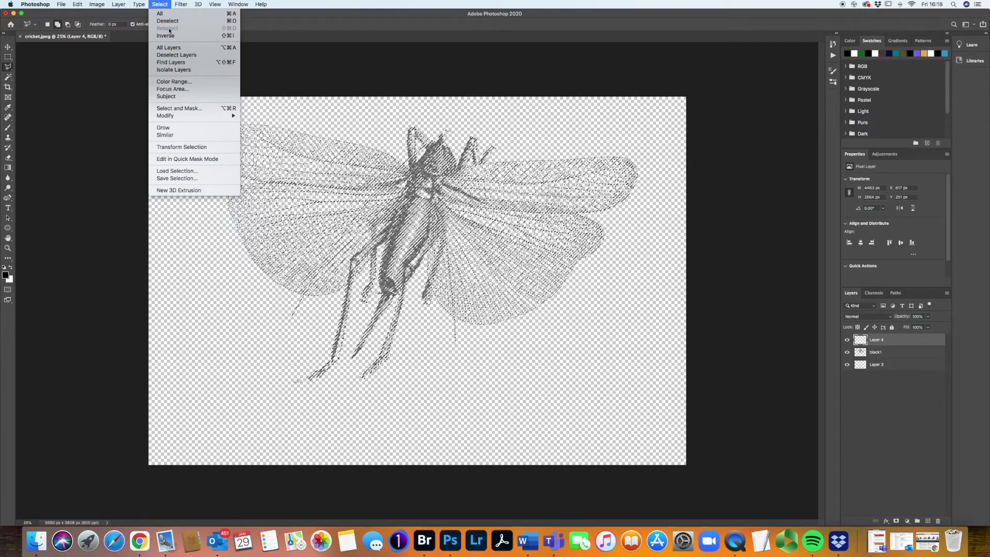
click(160, 5)
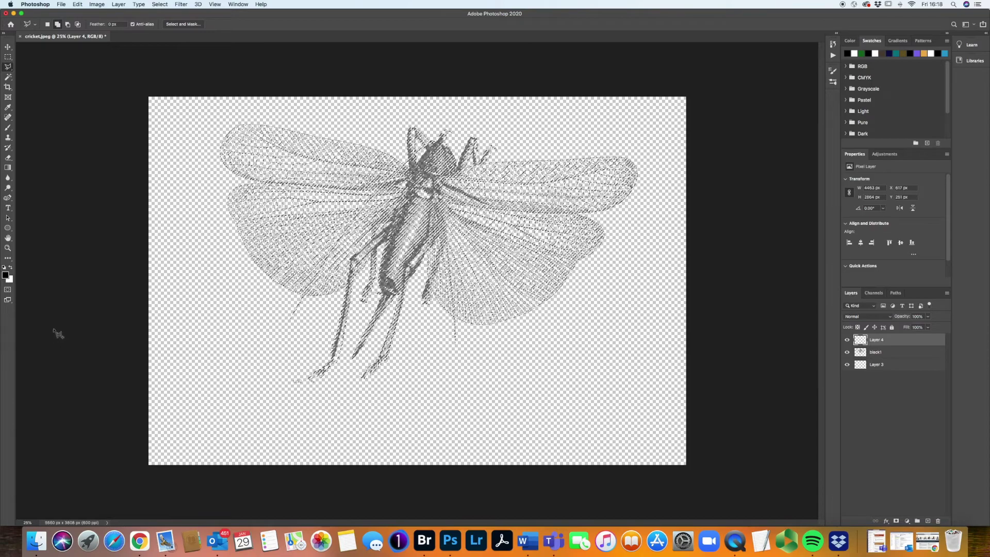
Step: Set the foreground colour to dark green #256414, fill the cricket selection on Layer 4 with it at 100% opacity, and deselect
click(6, 274)
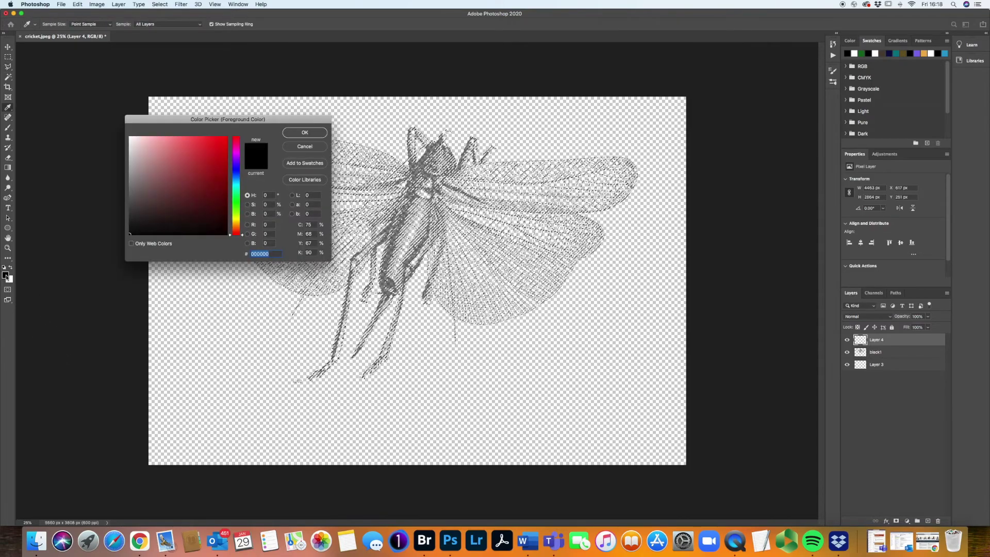
click(236, 202)
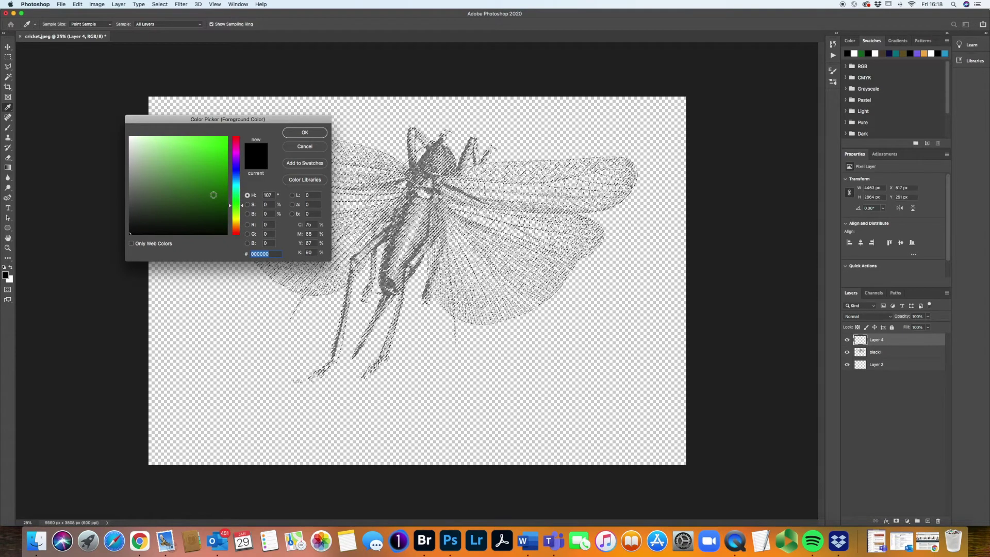
click(210, 197)
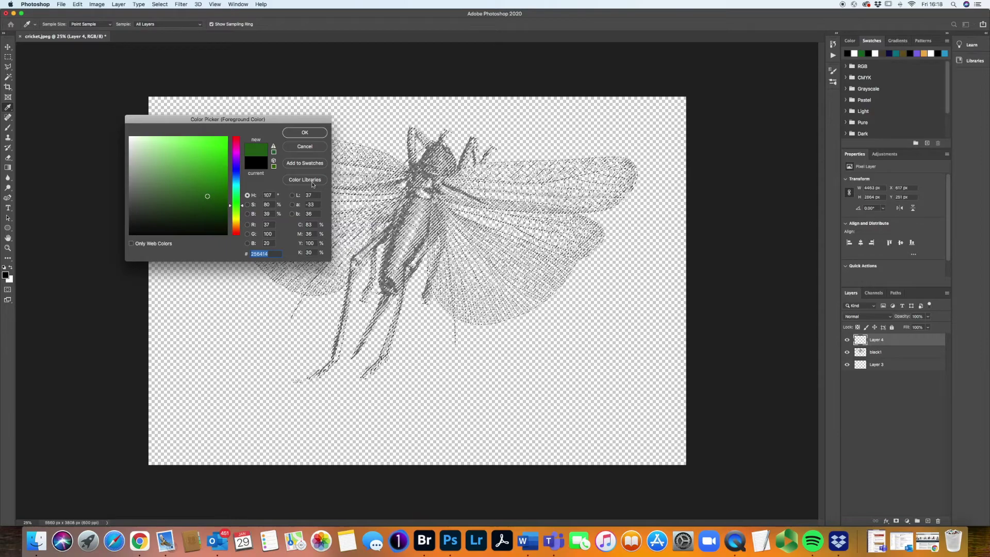
key(Return)
key(l)
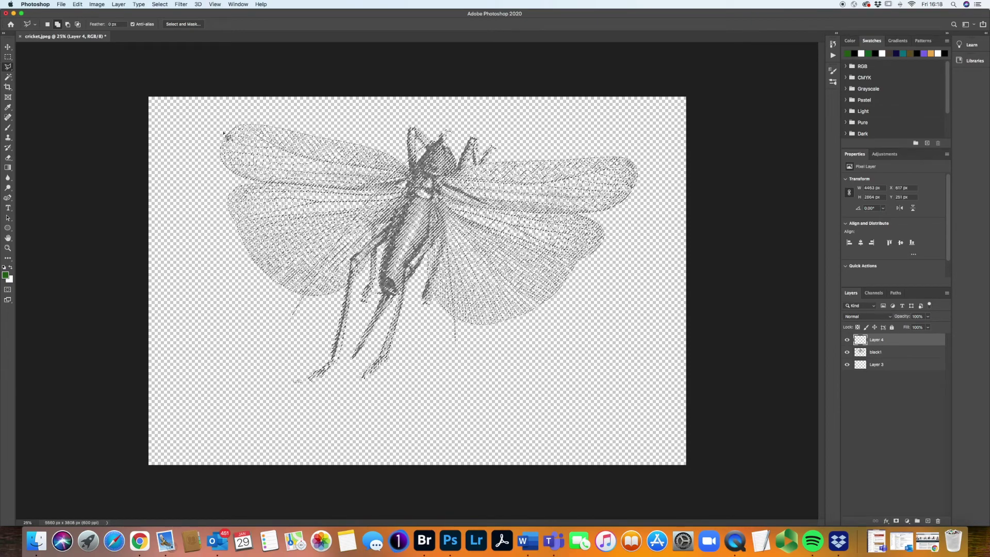
key(shift+BackSpace)
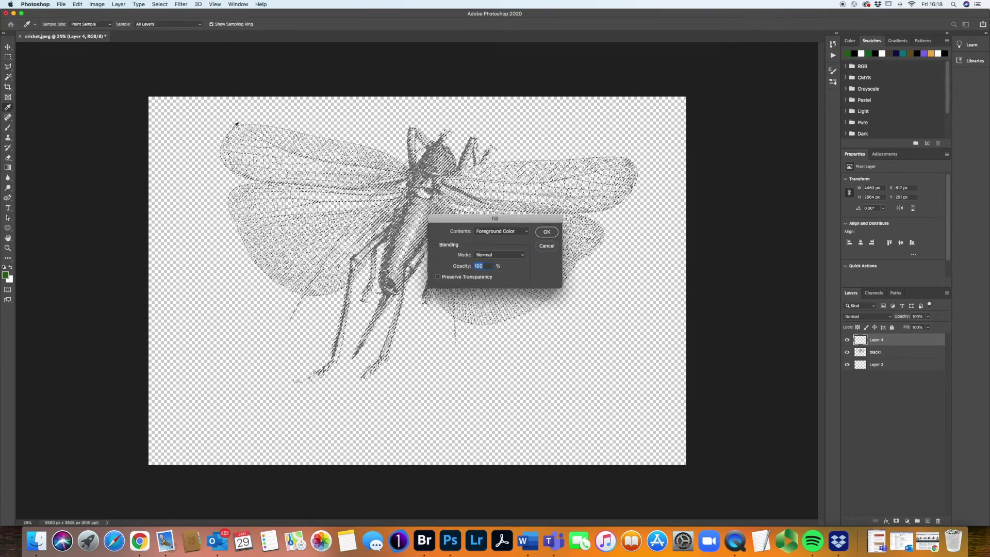
click(550, 230)
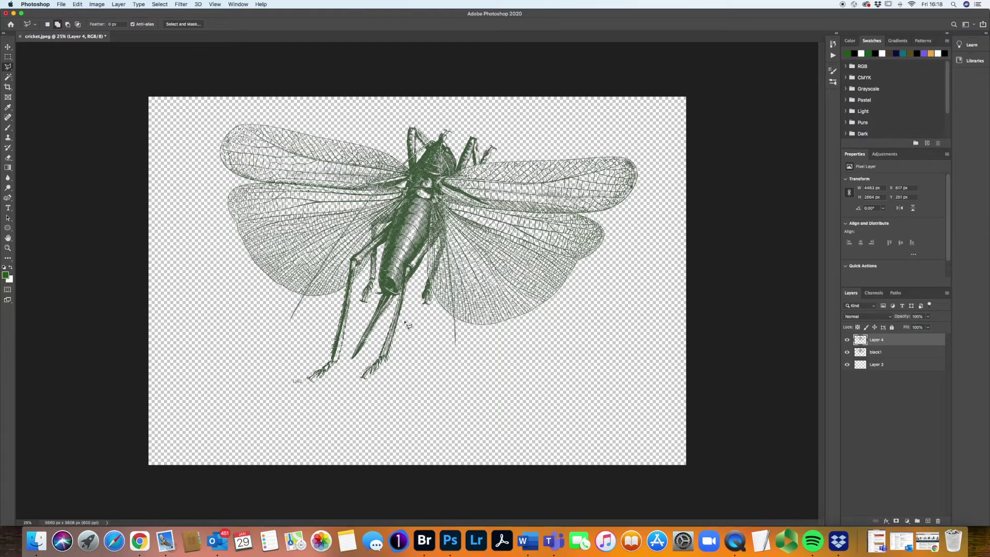
Step: Toggle the visibility of Layer 4 repeatedly to compare the green cricket with the black one below
click(847, 341)
click(847, 341)
click(847, 340)
click(847, 340)
click(846, 340)
click(847, 340)
click(847, 340)
click(847, 340)
Step: Create a new empty Layer 5 with default settings above the green cricket layer
key(super+shift+n)
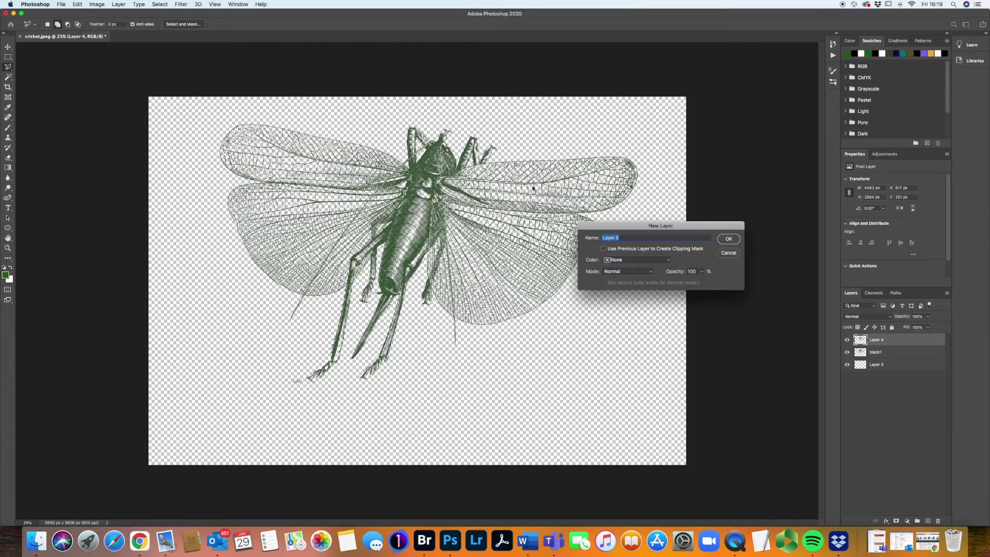
click(728, 239)
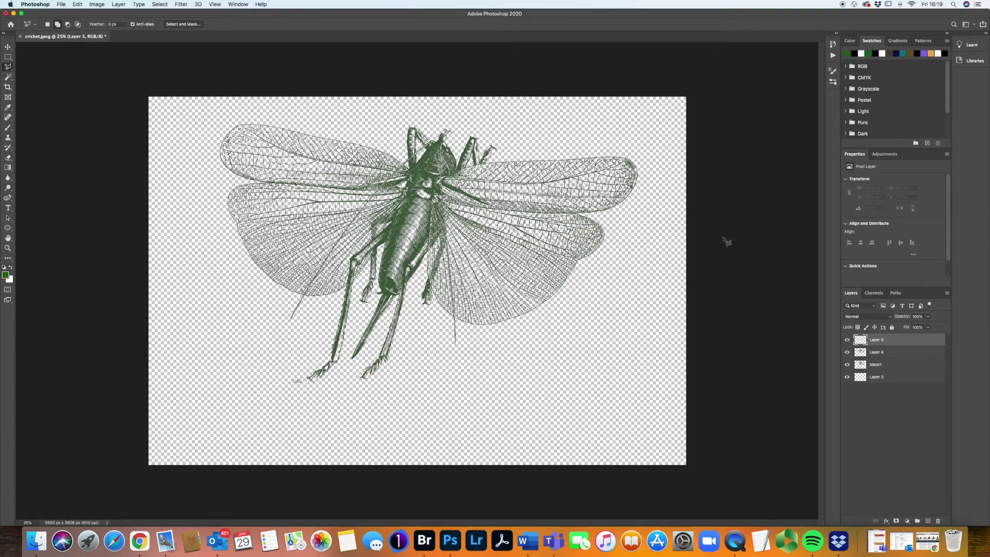
Step: Rename the green cricket layer, Layer 4, as green1 and leave the name of Layer 5 as it is
double_click(876, 352)
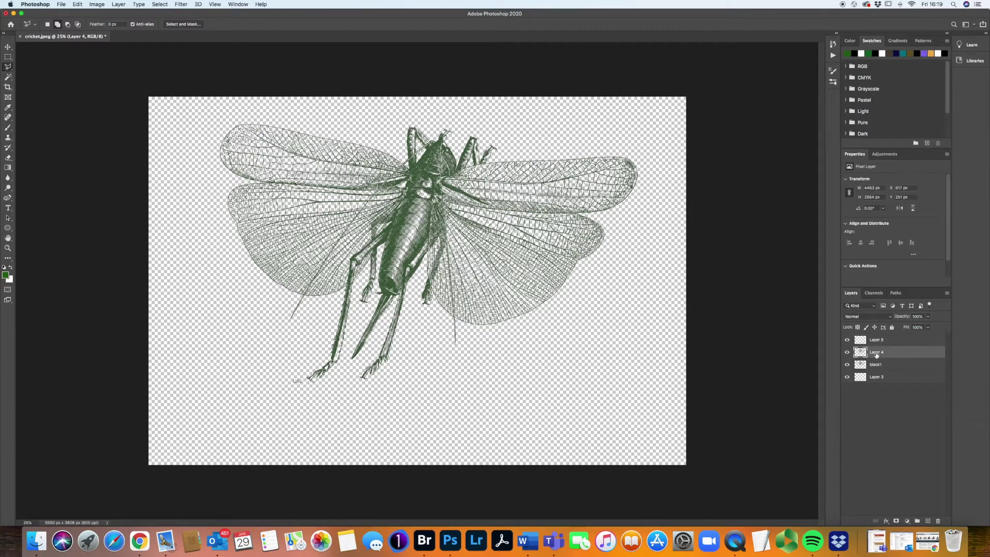
text(c)
key(Return)
double_click(879, 339)
key(Return)
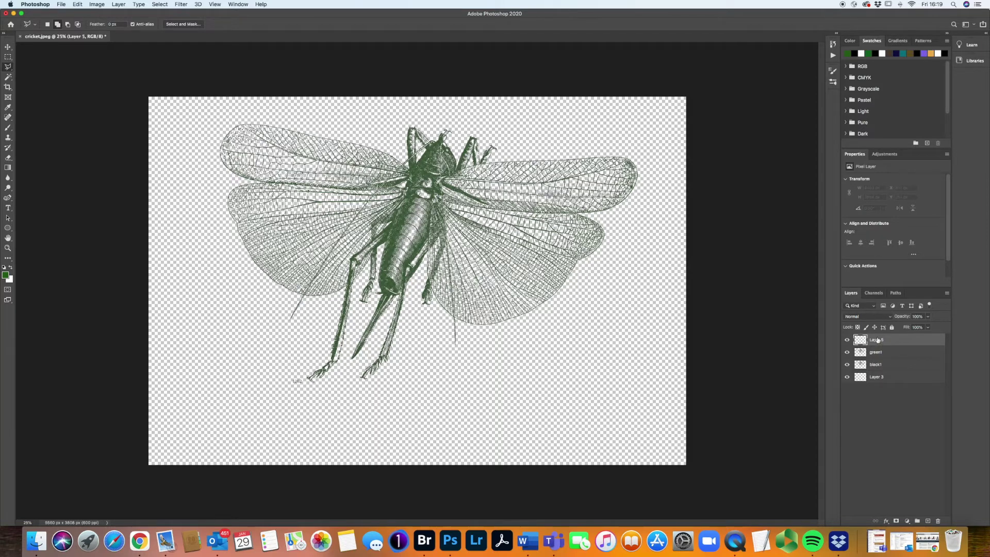
Step: Load the cricket line art as a selection with Layer 5 active and set the foreground colour to a bright yellow-green
super+click(860, 340)
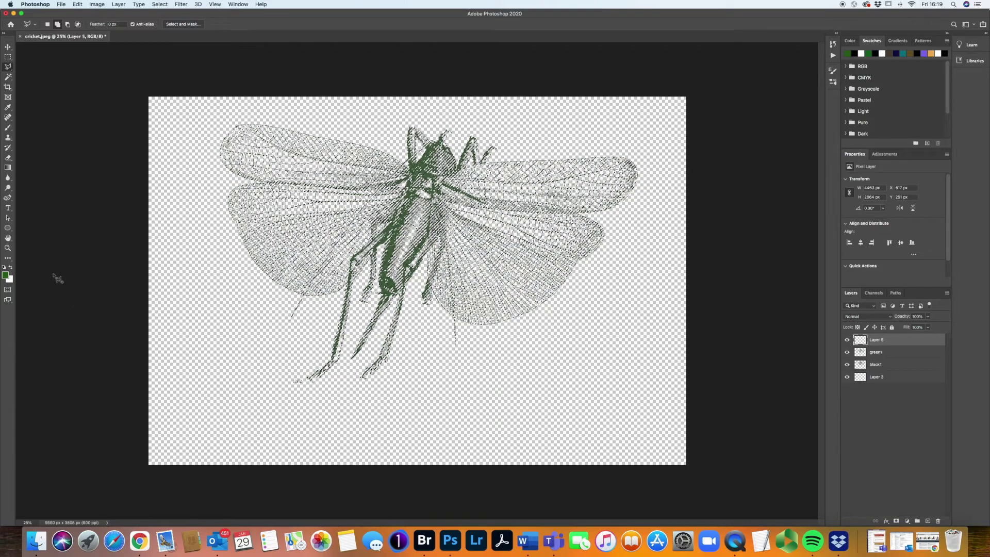
click(5, 275)
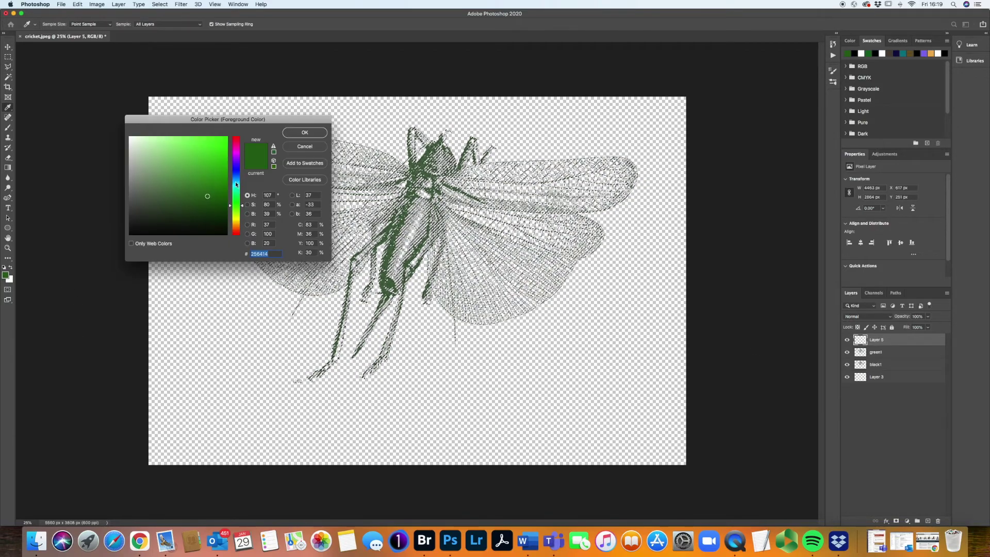
drag(237, 206, 235, 219)
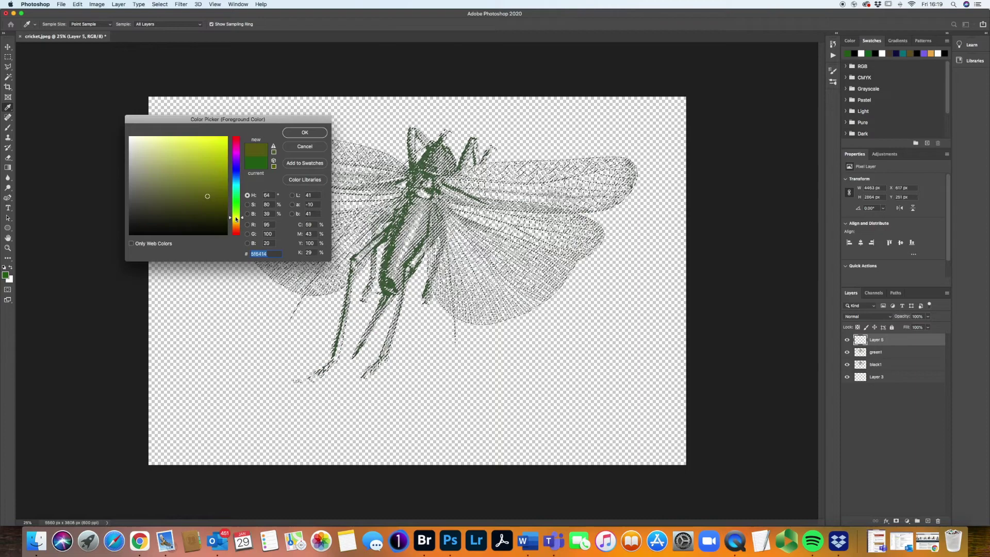
click(213, 144)
click(316, 135)
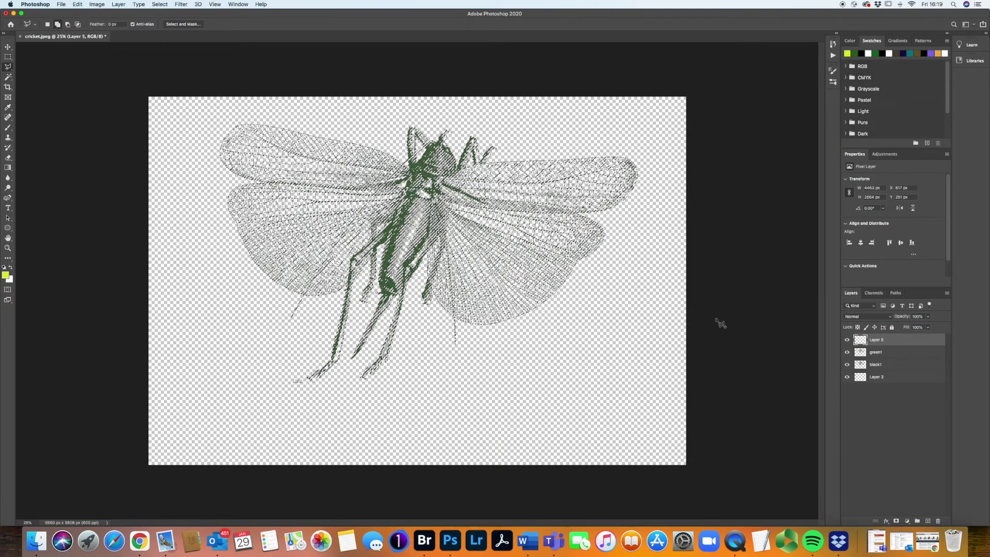
Step: Change the foreground colour to a dark mustard, fill the cricket selection on Layer 5 with it at 100% opacity, and deselect
click(6, 275)
drag(218, 170, 215, 170)
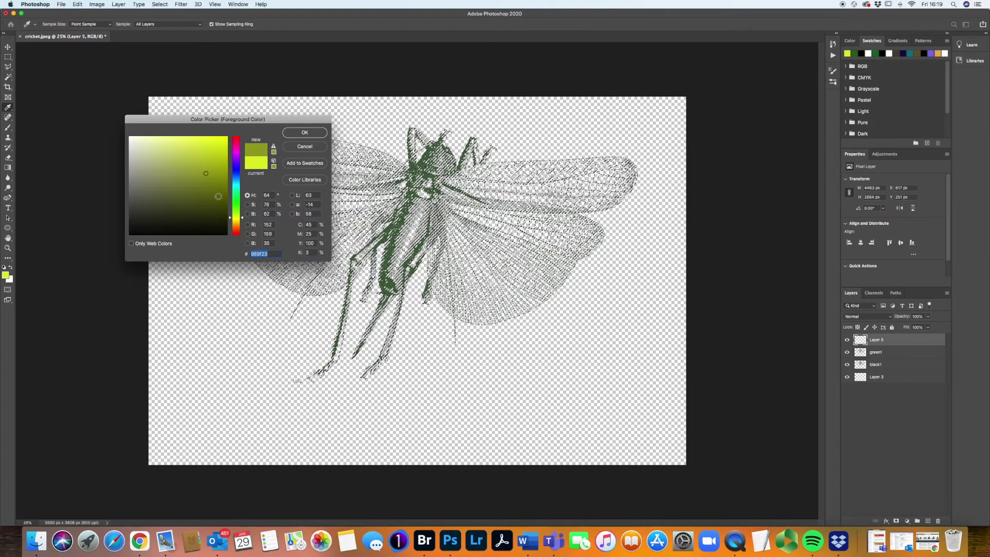
drag(242, 221, 243, 223)
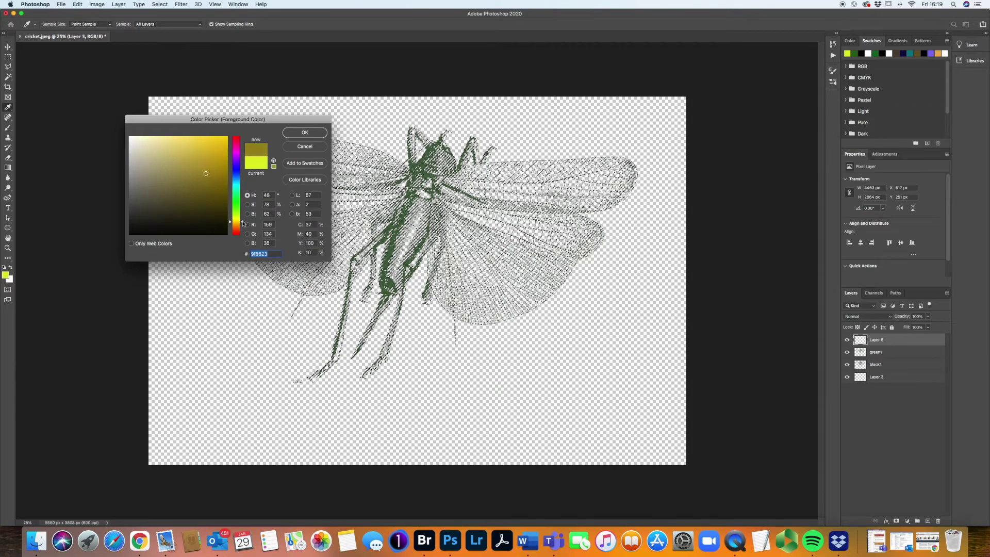
click(305, 133)
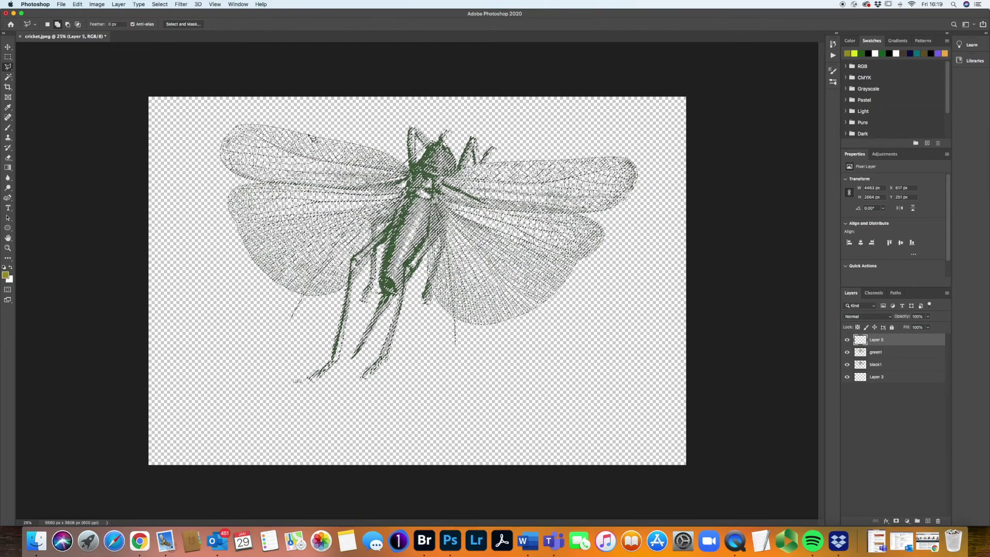
key(shift+BackSpace)
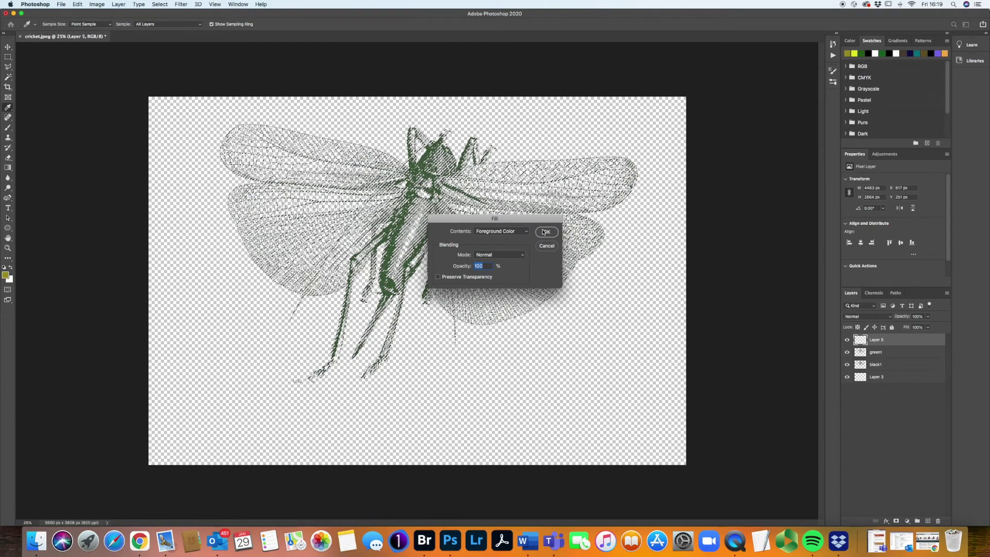
click(544, 231)
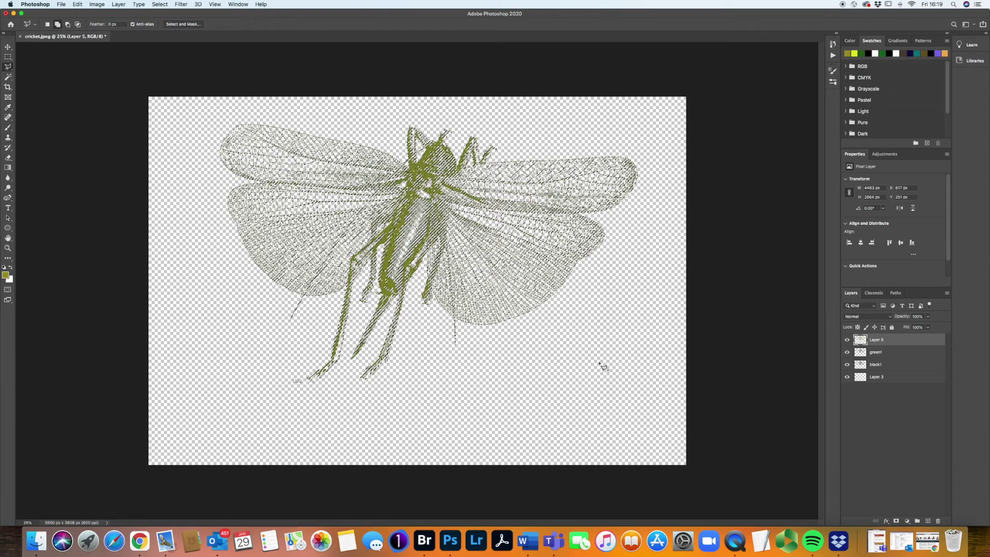
key(super+d)
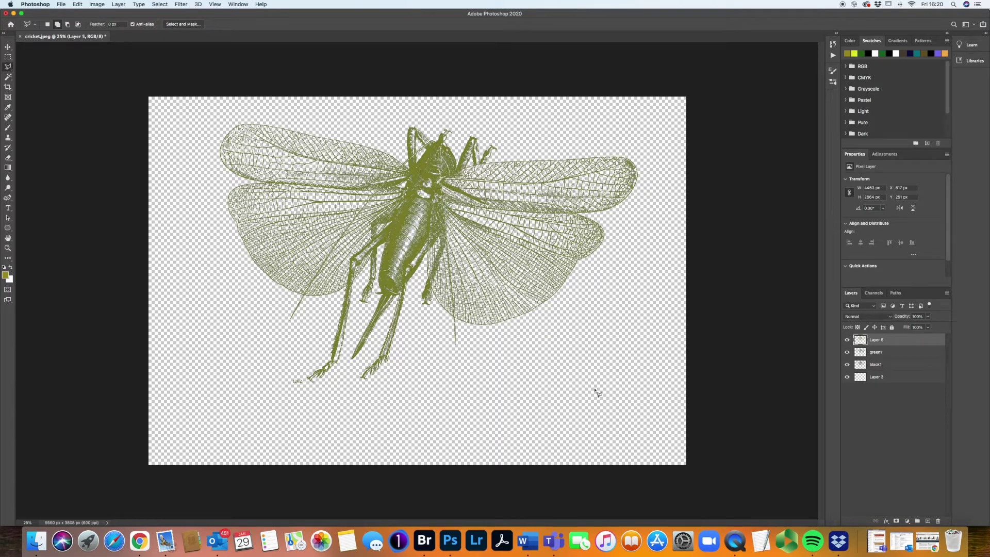
Step: Toggle the visibility of Layer 5, green1 and black1 to compare the three coloured crickets, leaving all of them shown
click(846, 339)
click(846, 352)
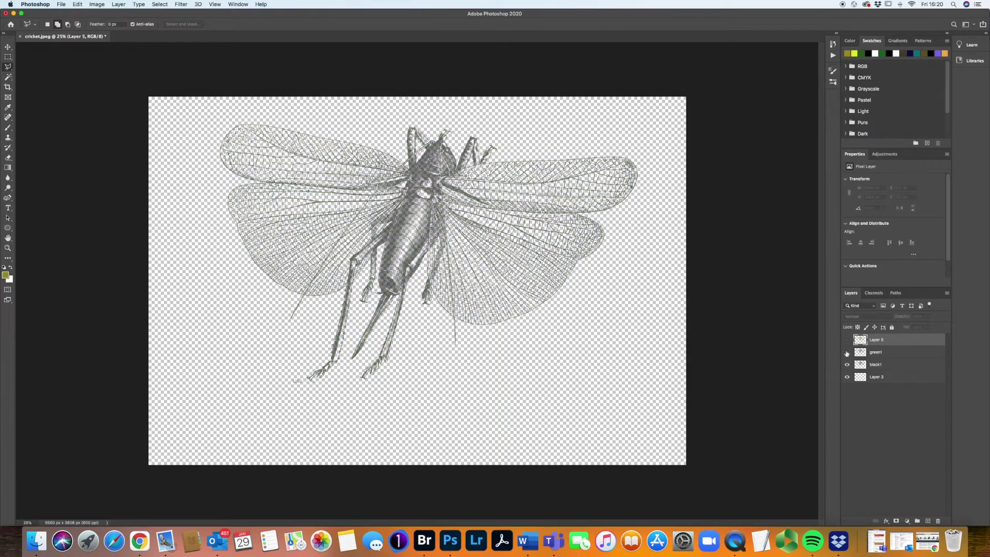
click(846, 364)
click(846, 365)
click(846, 352)
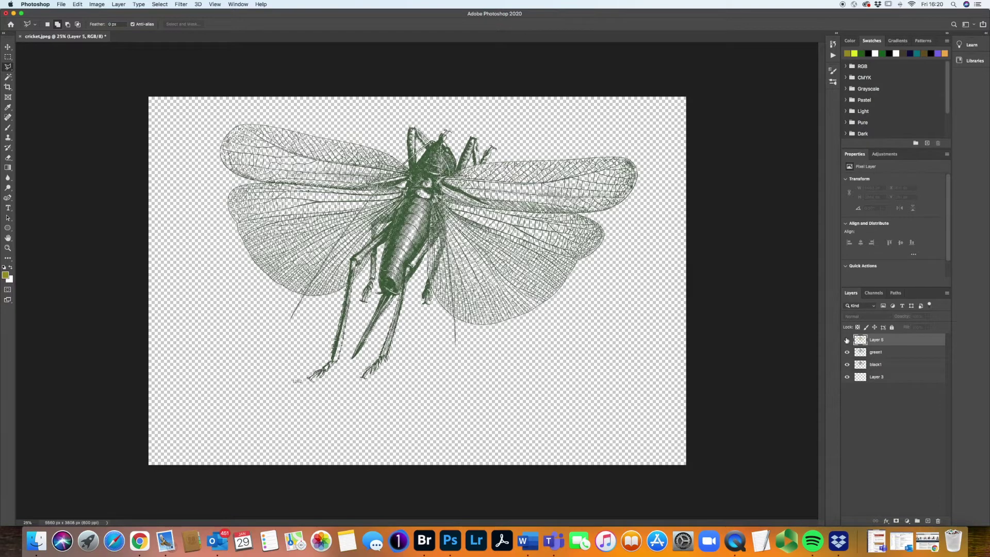
click(847, 340)
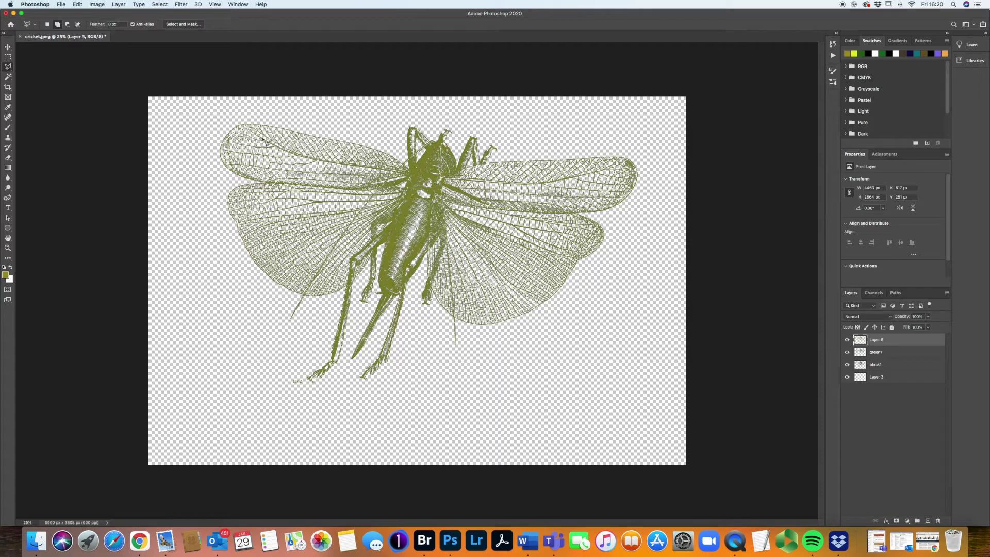
Step: Reduce the opacity of Layer 5 to 77% and lower the opacity of the green1 layer as well
click(928, 317)
drag(920, 327, 921, 327)
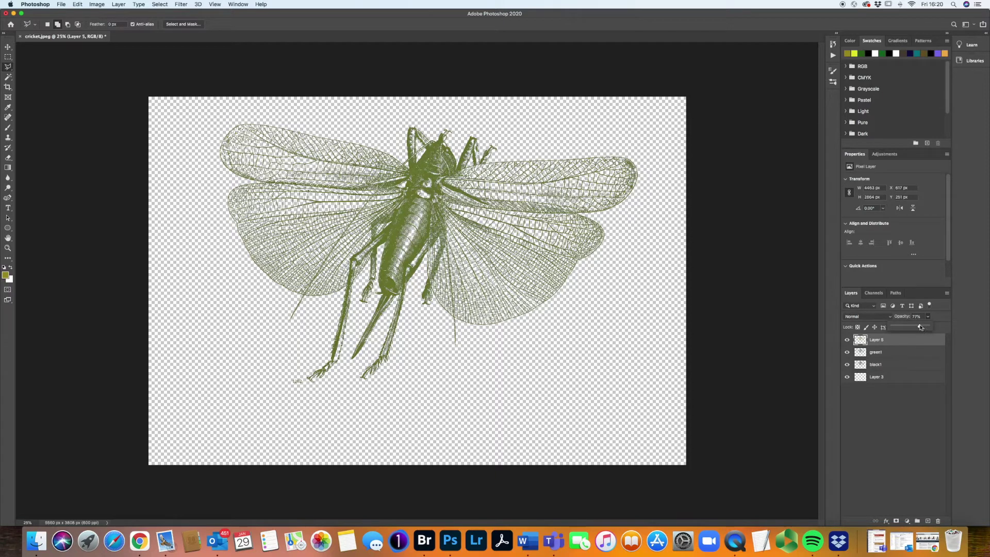
click(890, 354)
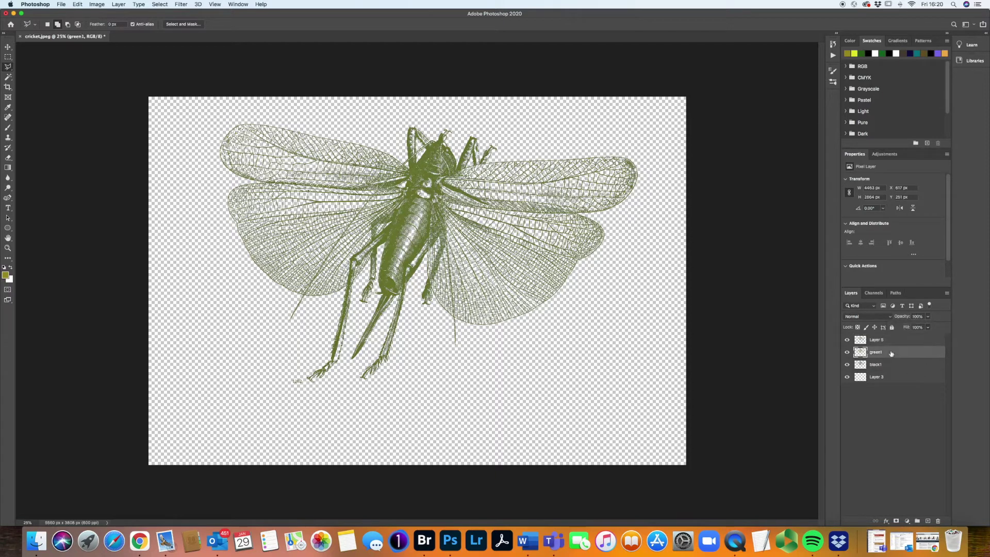
click(927, 317)
mouse_move(922, 328)
mouse_down()
mouse_move(906, 328)
mouse_move(922, 327)
mouse_up()
Step: Rename Layer 5 as mustard1
click(880, 340)
click(880, 340)
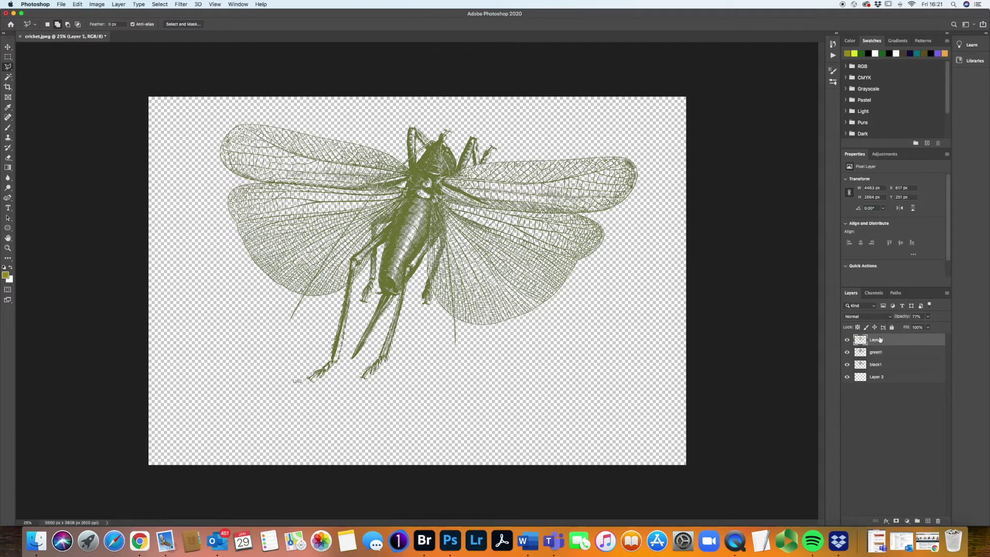
double_click(876, 340)
text(mustard1)
key(Return)
Step: Try offsetting the mustard1 layer slightly from the crickets below, and nudge it back into alignment at X 617 px, Y 251 px
click(7, 47)
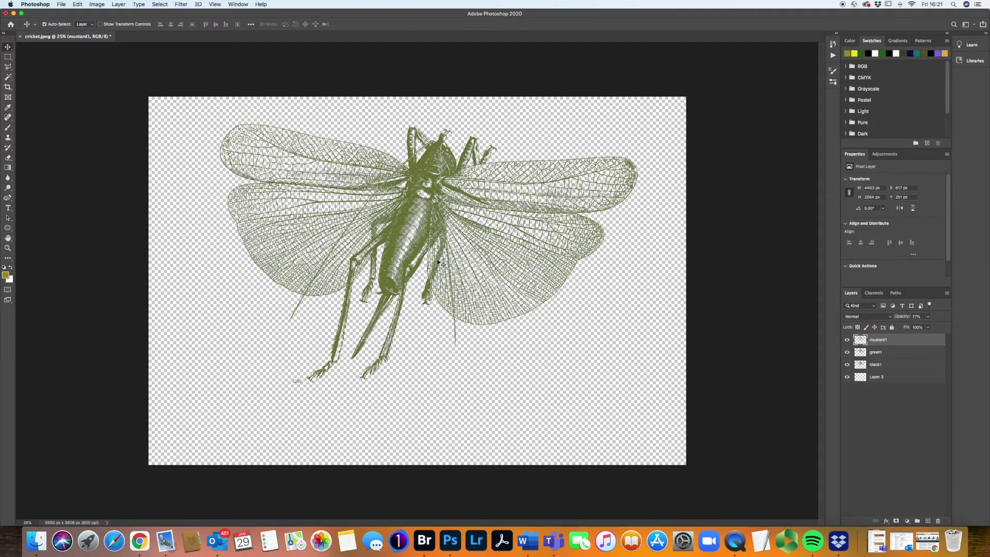
drag(439, 262, 438, 262)
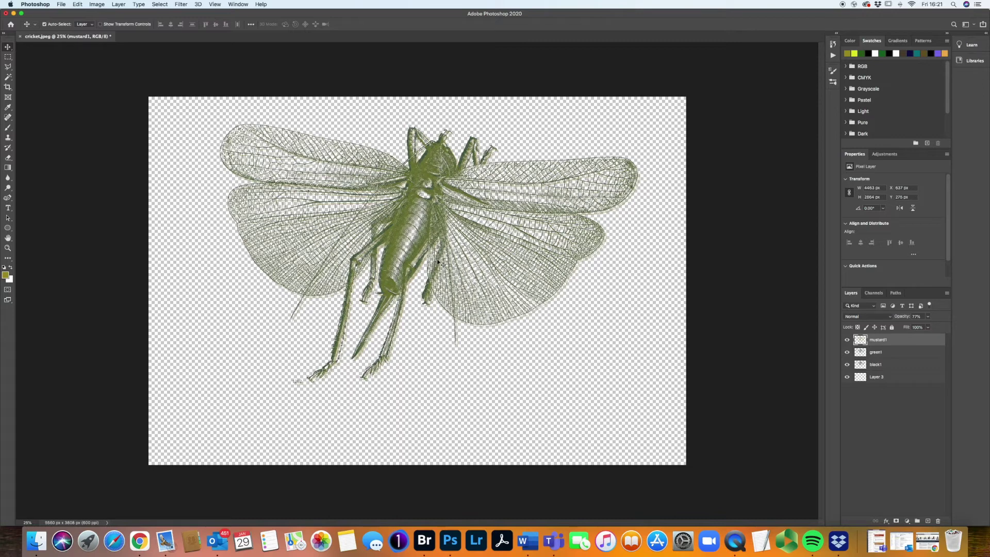
drag(438, 263, 436, 260)
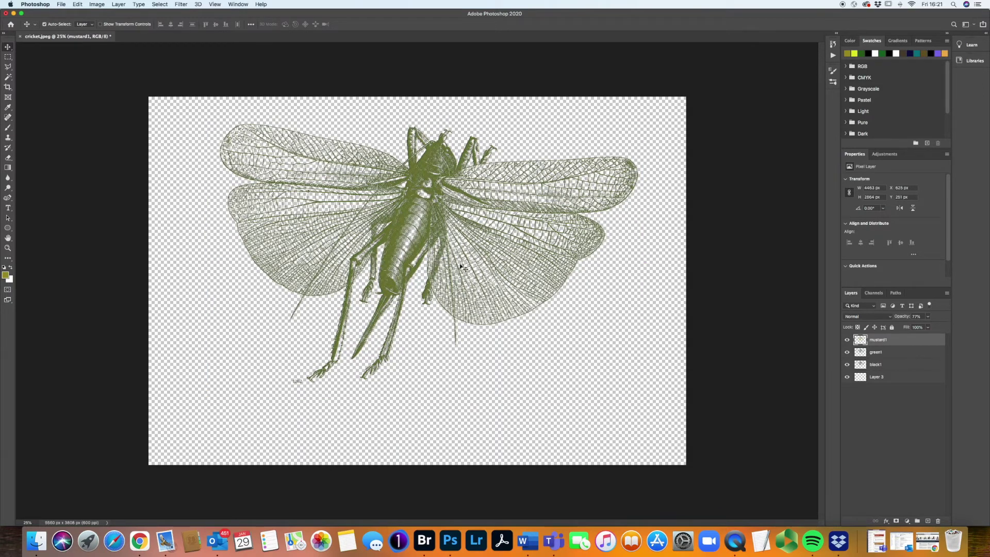
key(Left)
key(Left)
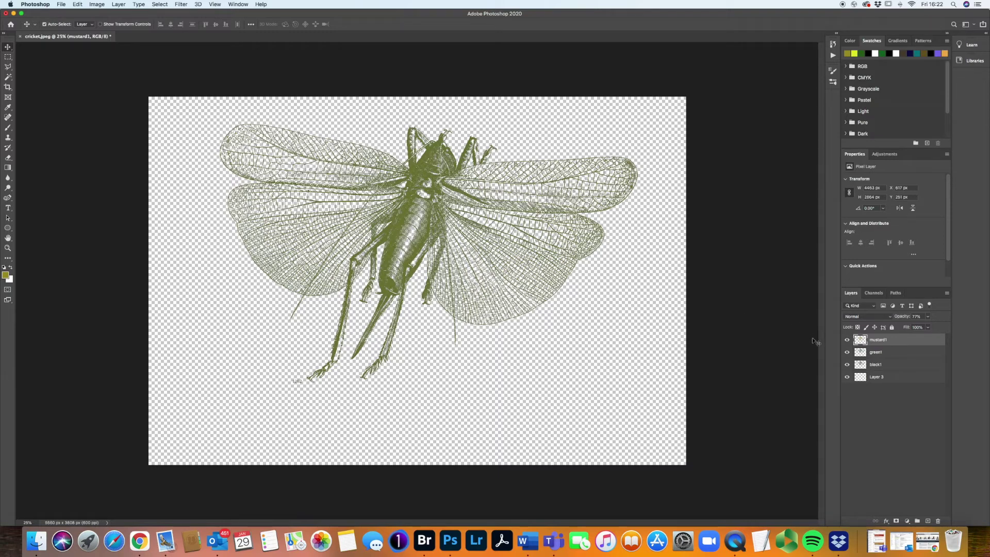
Step: Merge the mustard1, green1 and black1 layers into one and move the merged cricket to about X 628 px, Y 440 px
shift+click(884, 365)
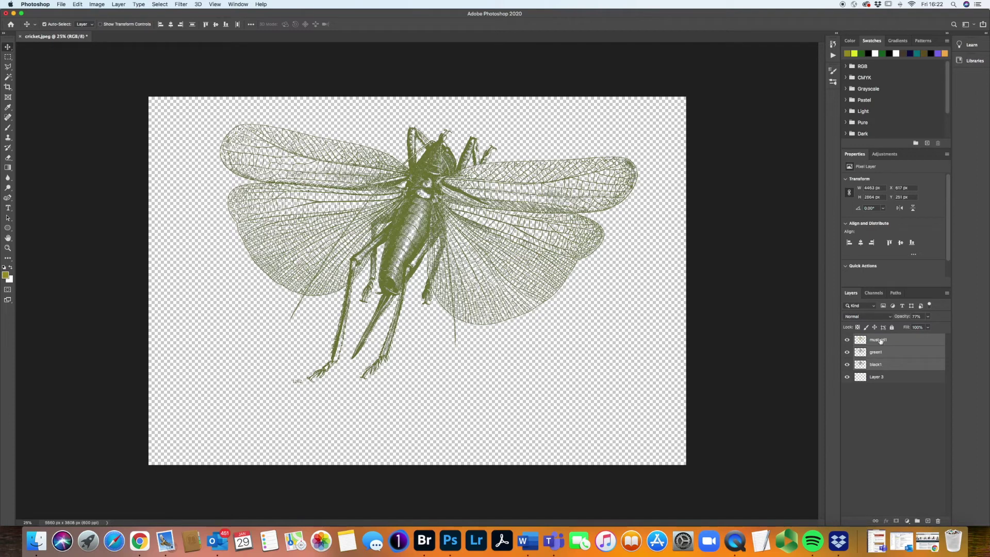
click(881, 341)
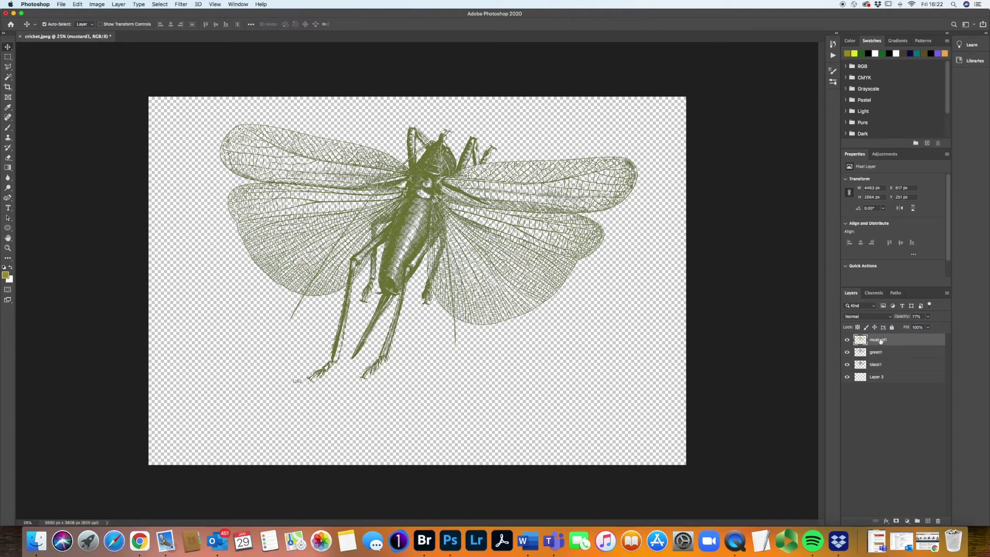
shift+click(892, 364)
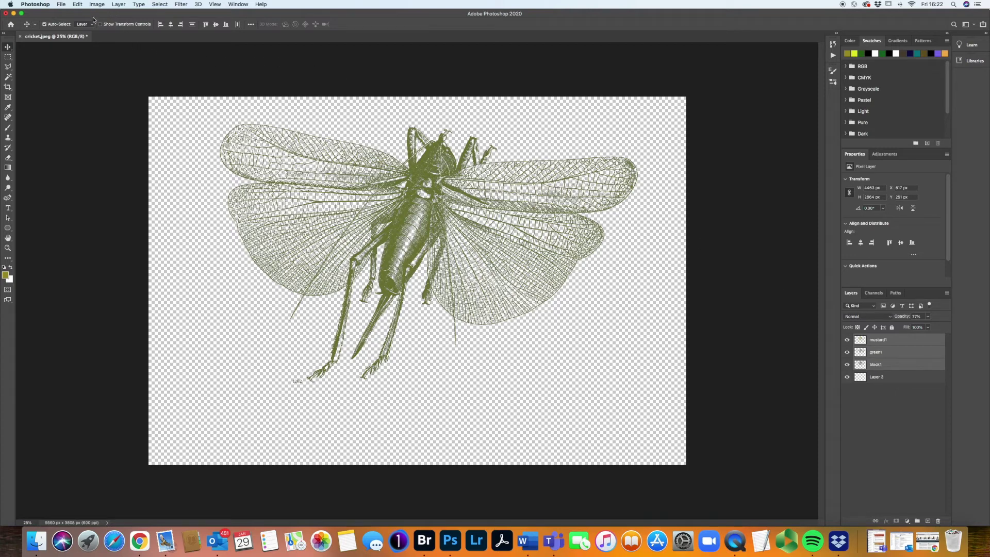
click(118, 4)
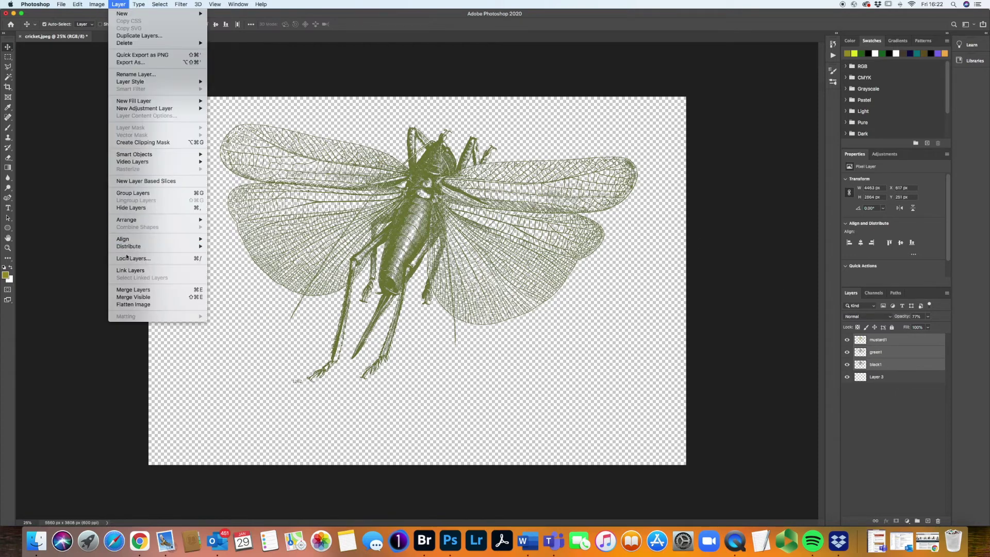
click(131, 291)
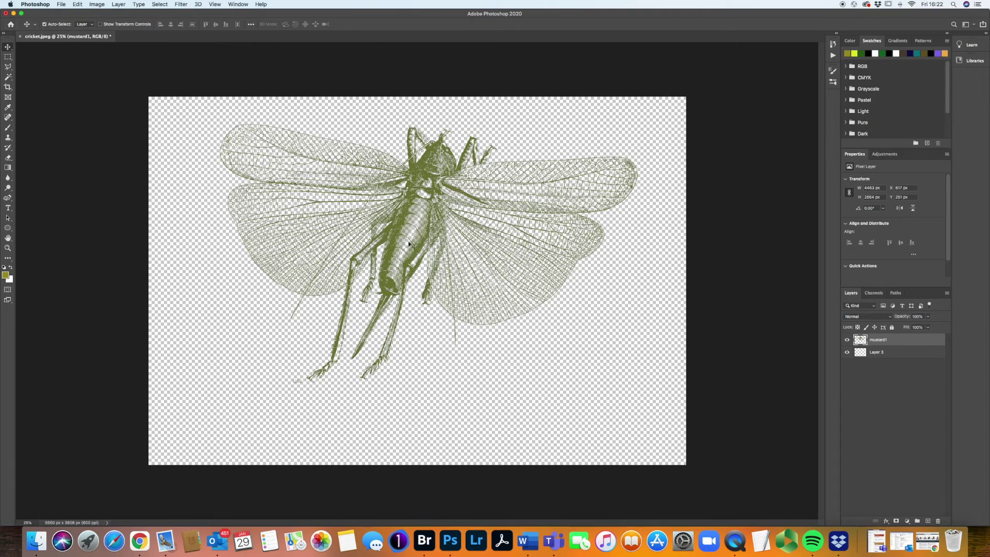
mouse_move(425, 178)
mouse_down()
mouse_move(416, 199)
mouse_move(413, 187)
mouse_move(424, 184)
mouse_move(435, 201)
mouse_move(432, 163)
mouse_move(428, 172)
mouse_up()
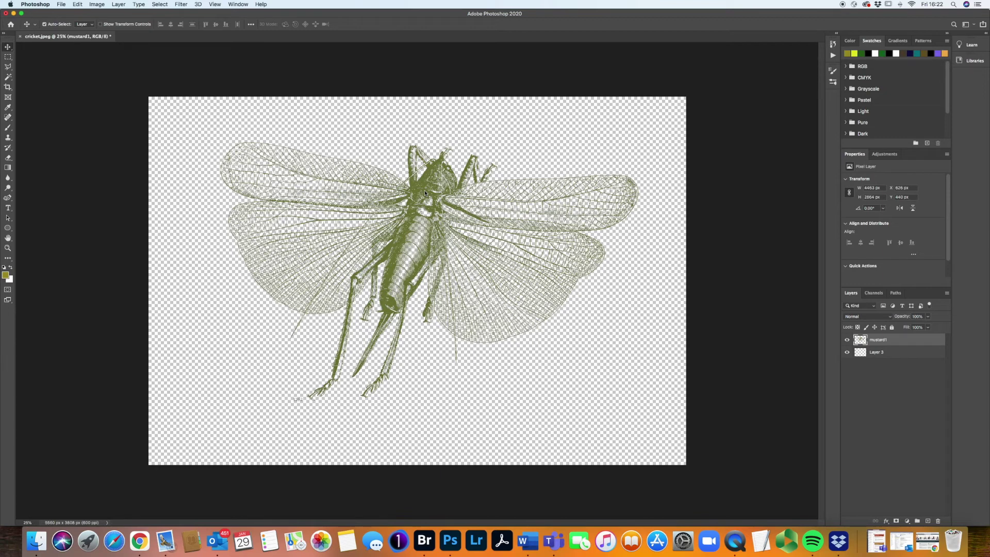
Step: Save the document as cricket.psd in Photoshop format with layers and maximum compatibility in the Select and Mask folder, and close it
key(super)
key(shift+super+s)
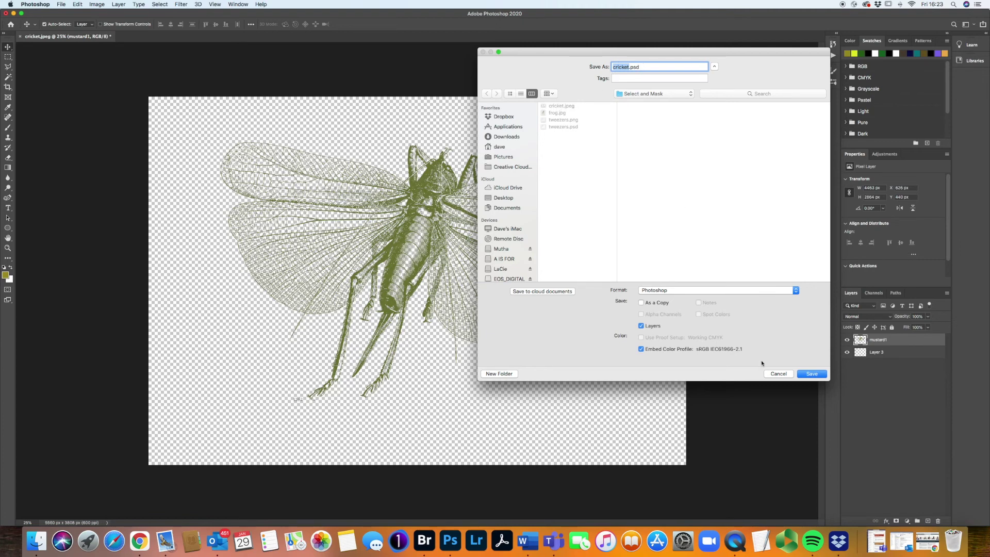
click(812, 373)
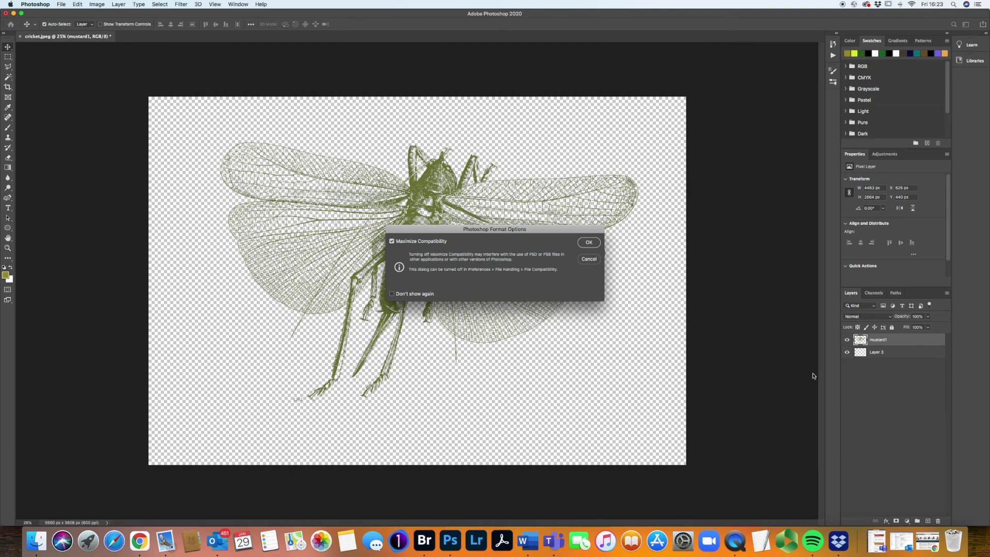
click(589, 243)
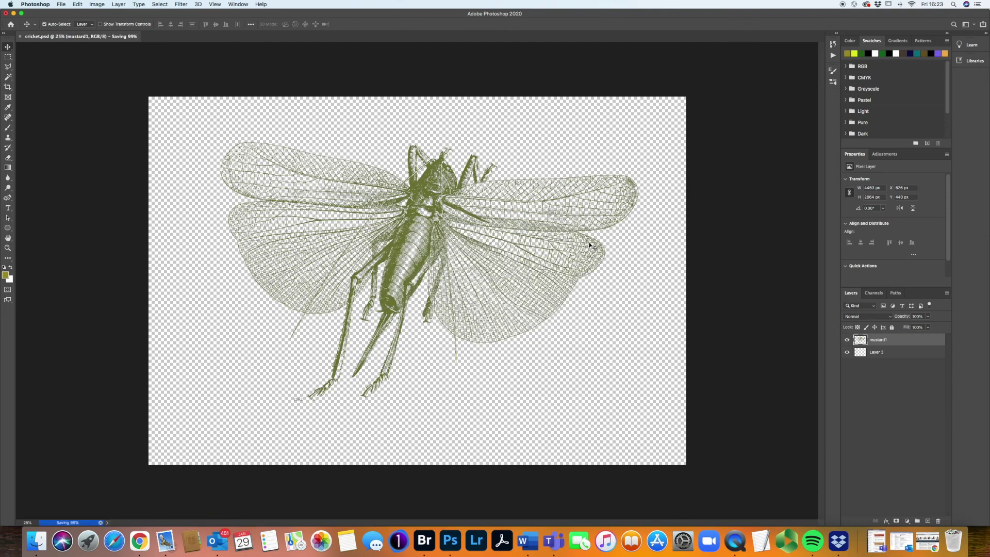
key(super+w)
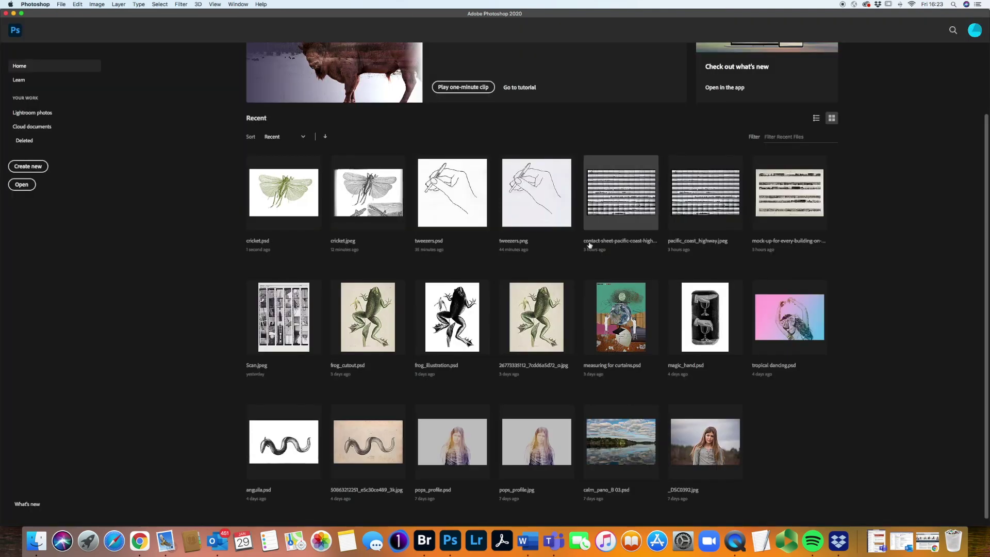